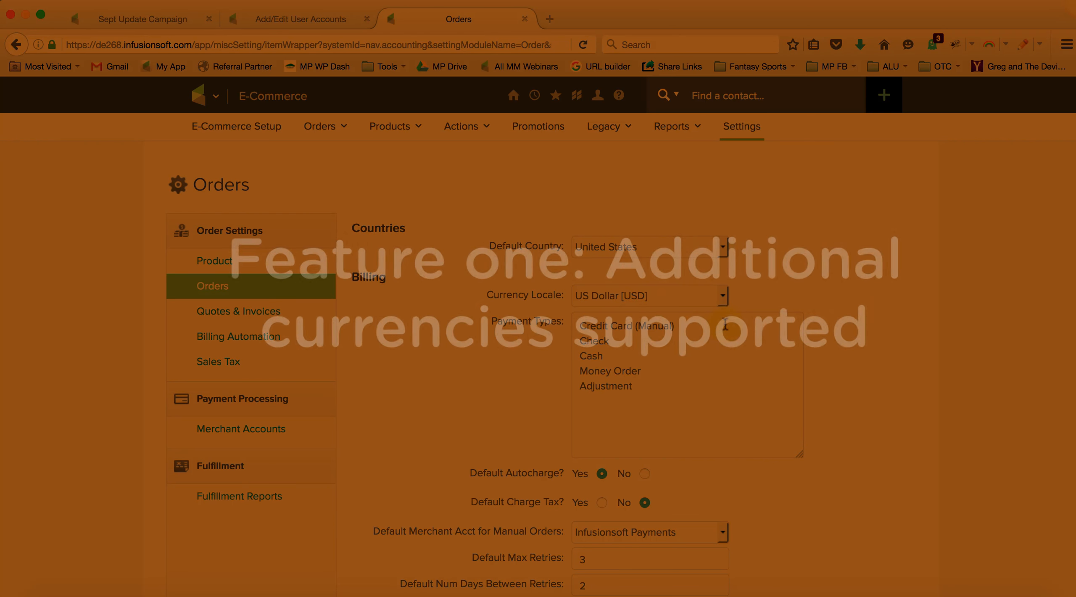
Step: Examine the currencies offered for the Currency Locale in the Billing section of the order settings
click(724, 298)
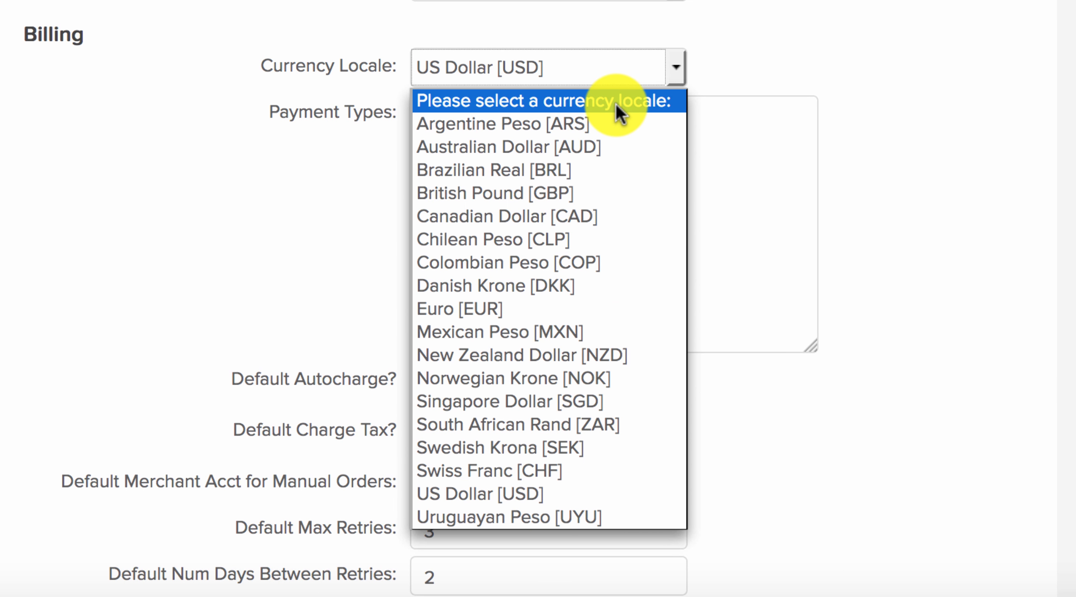
click(834, 76)
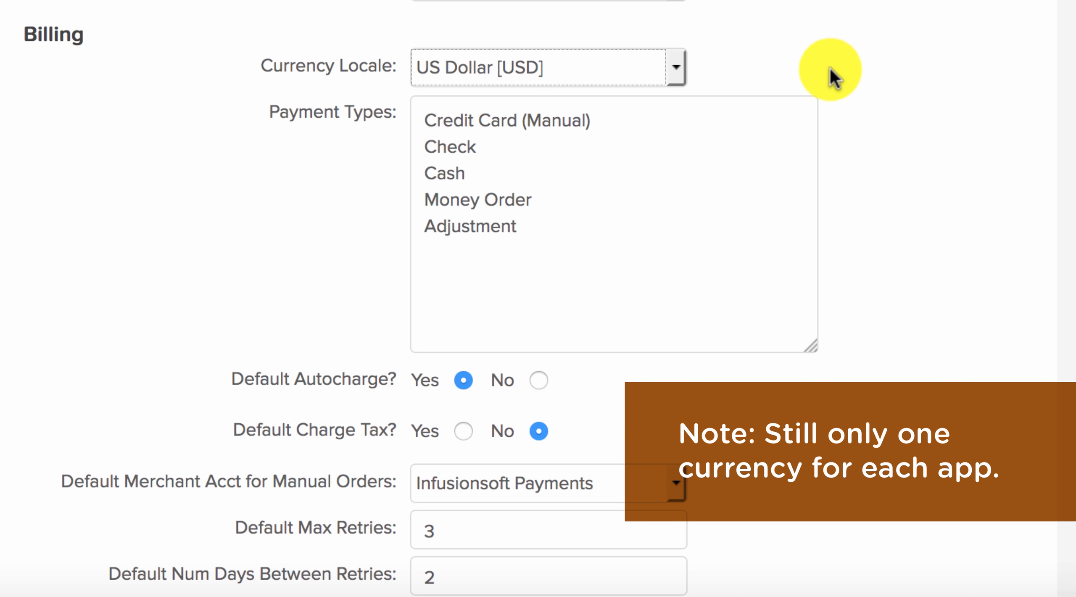
click(676, 70)
click(835, 71)
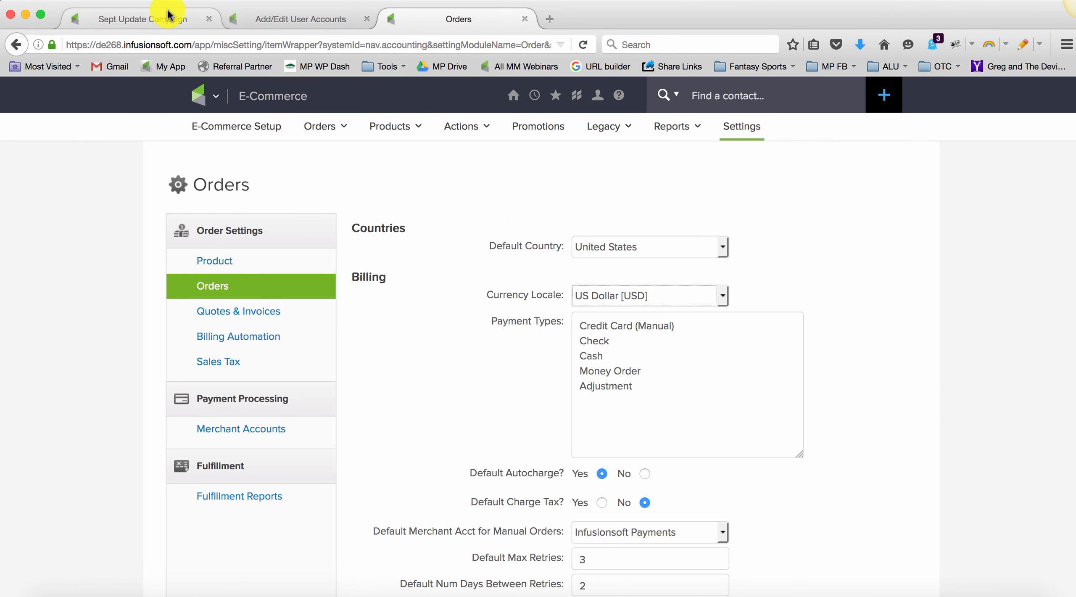
Step: Open the Delivery Email inside Sequence A of the Sept Update Campaign
click(161, 19)
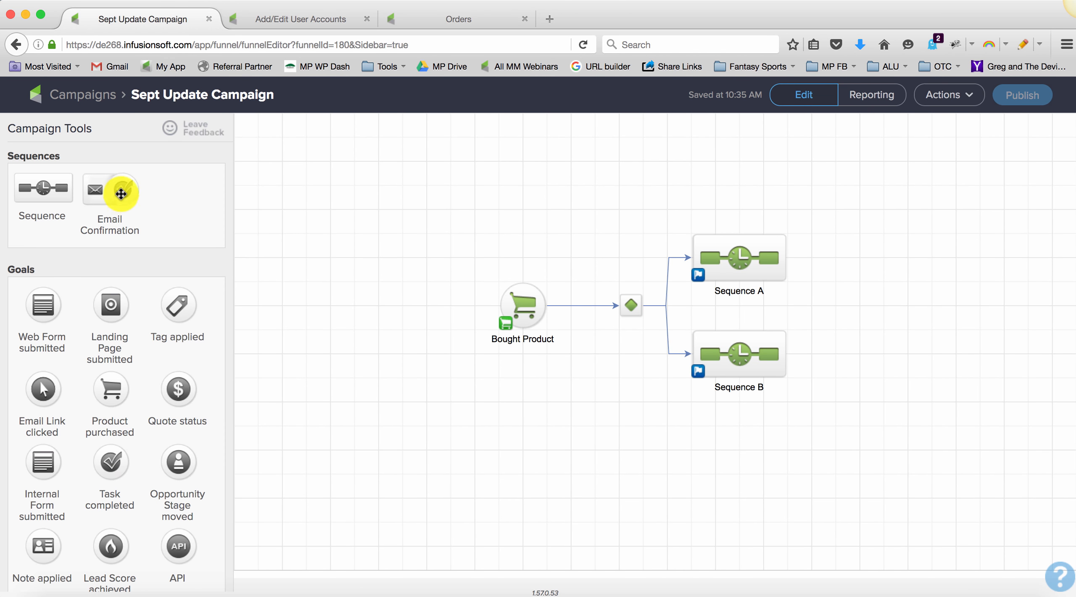
scroll(125, 456, down, 3)
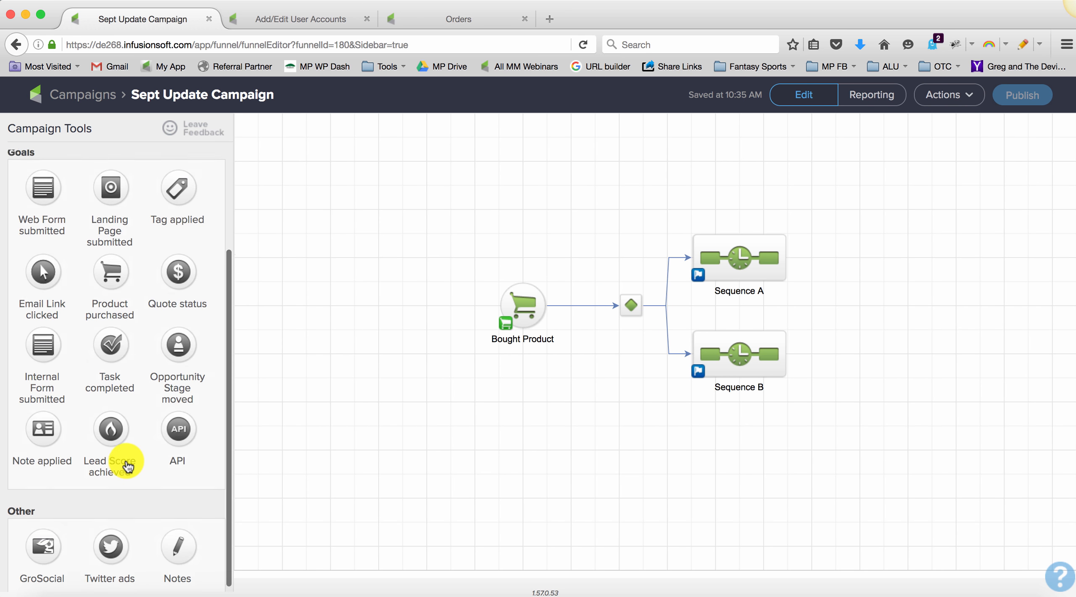
scroll(126, 460, up, 3)
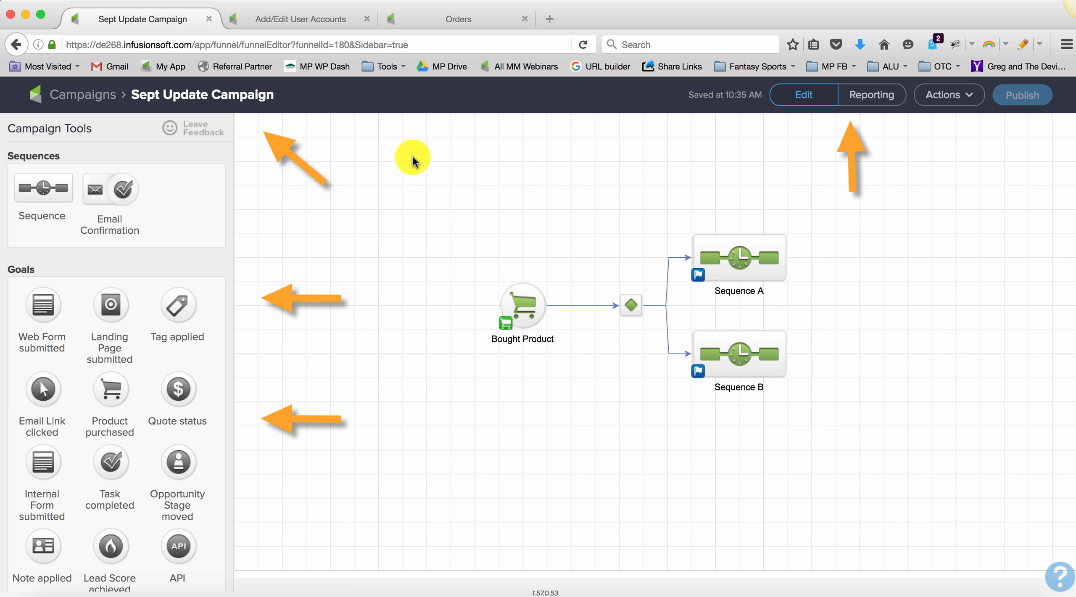
double_click(726, 249)
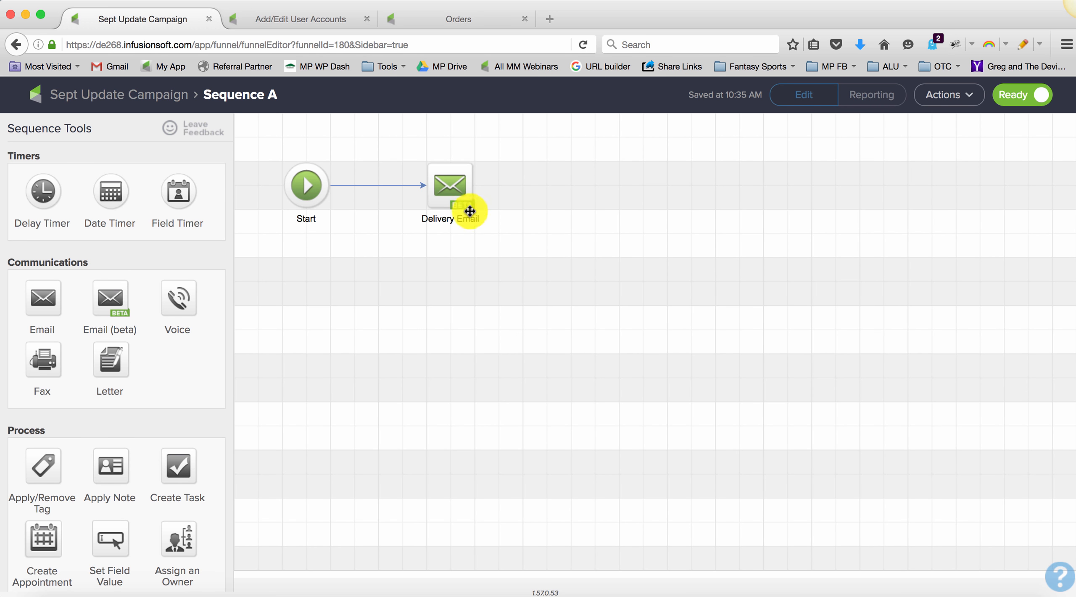
double_click(453, 185)
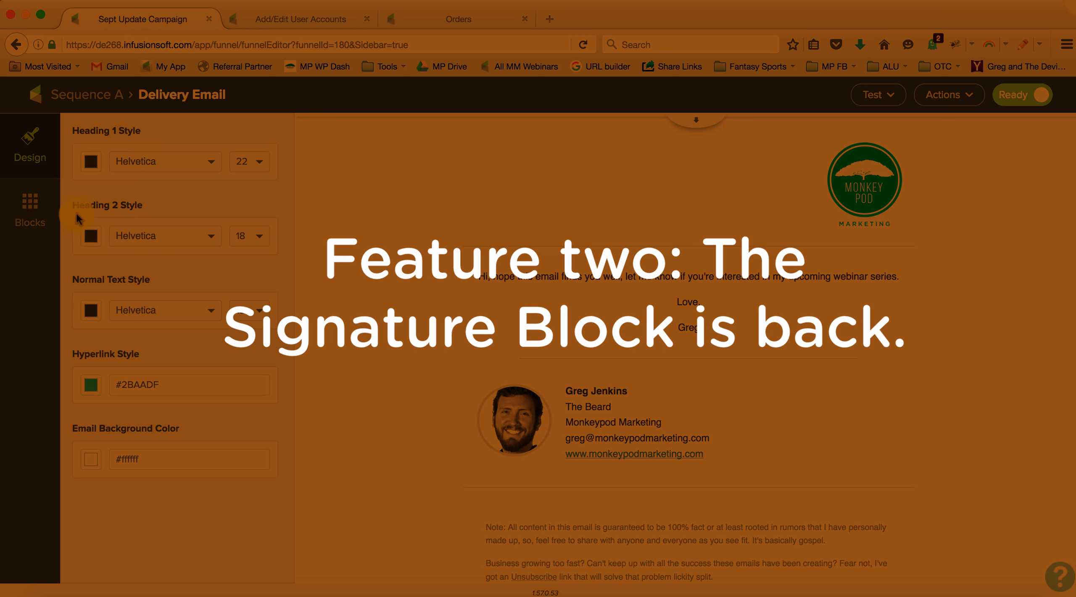
Step: Show the email's content blocks and examine the Signature For choices of its signature block, leaving the selection as it is
click(44, 218)
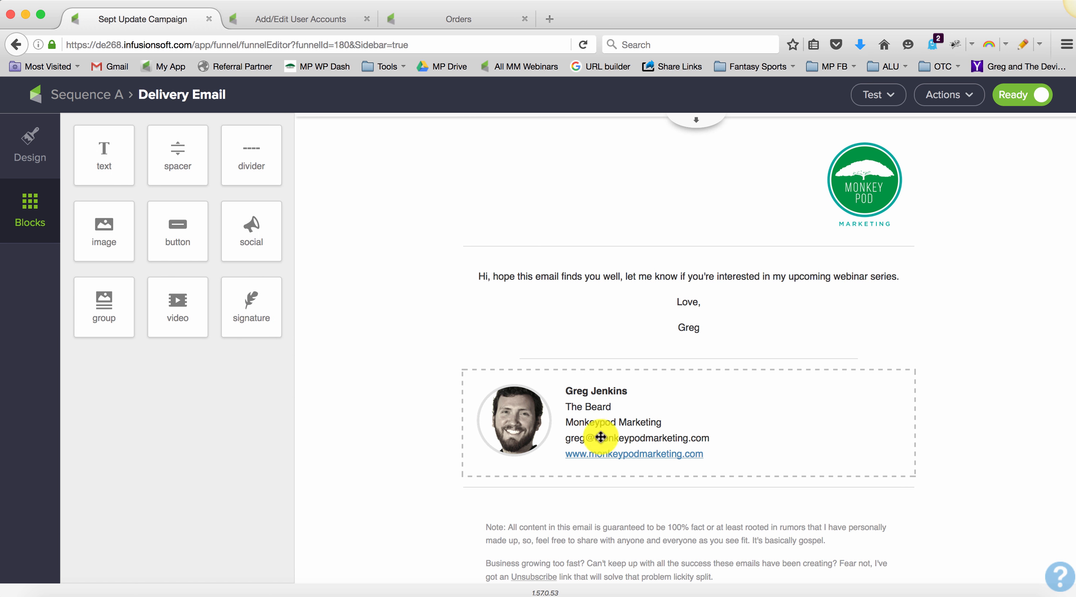
click(676, 437)
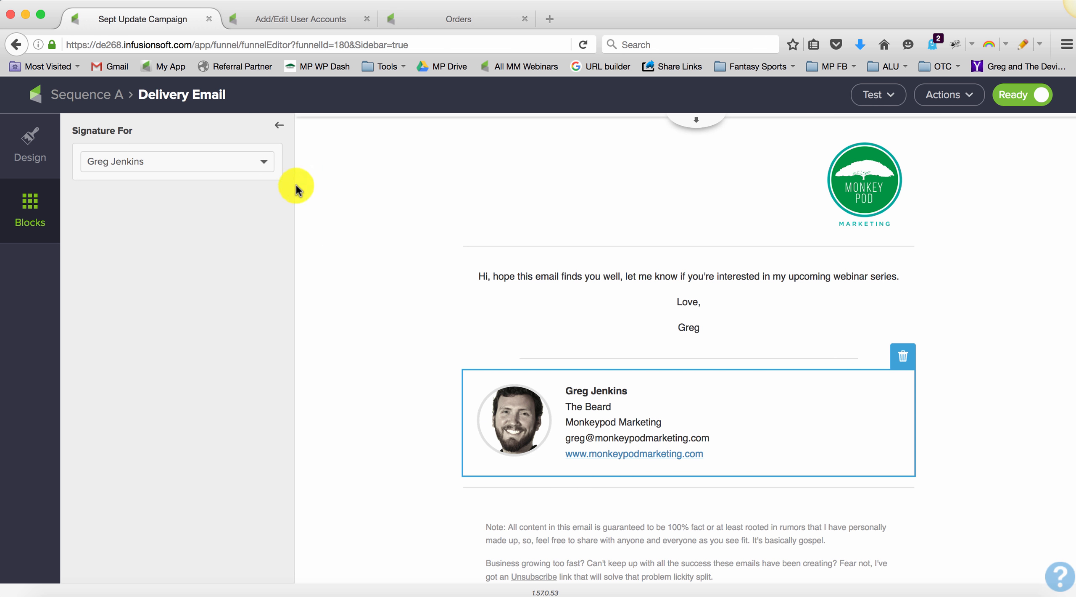
click(261, 164)
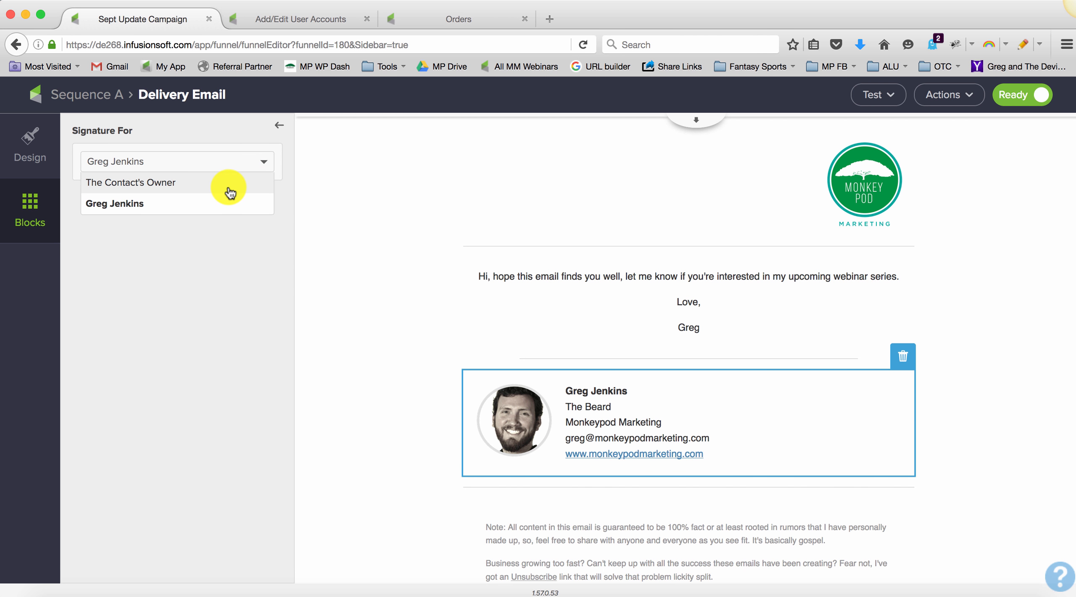
click(427, 235)
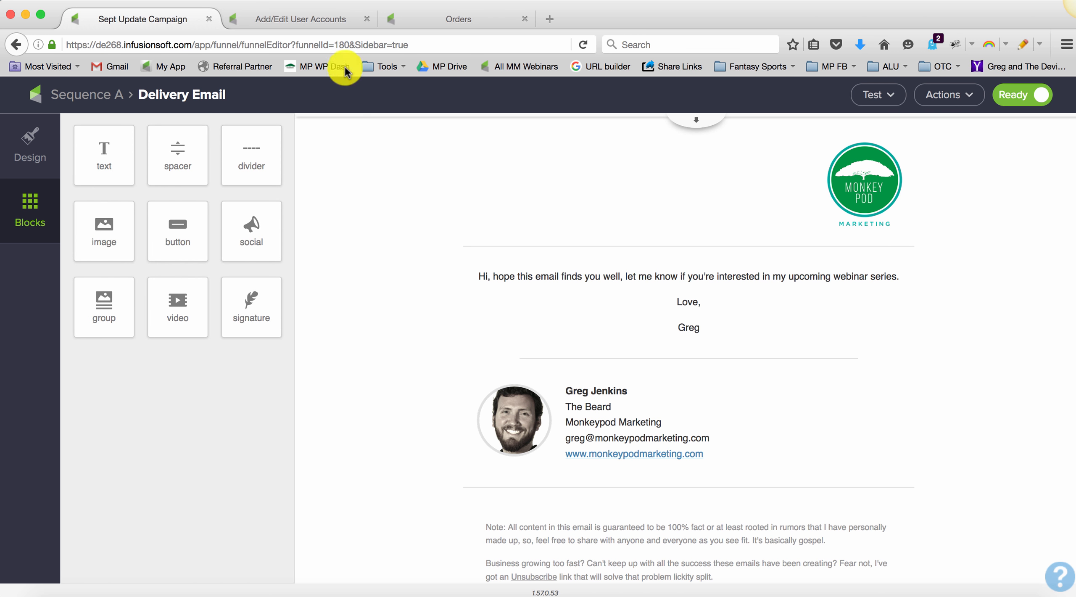
Step: Review the legacy text and HTML signatures in the user account and compare them with the Delivery Email's signature block
click(315, 20)
mouse_move(332, 126)
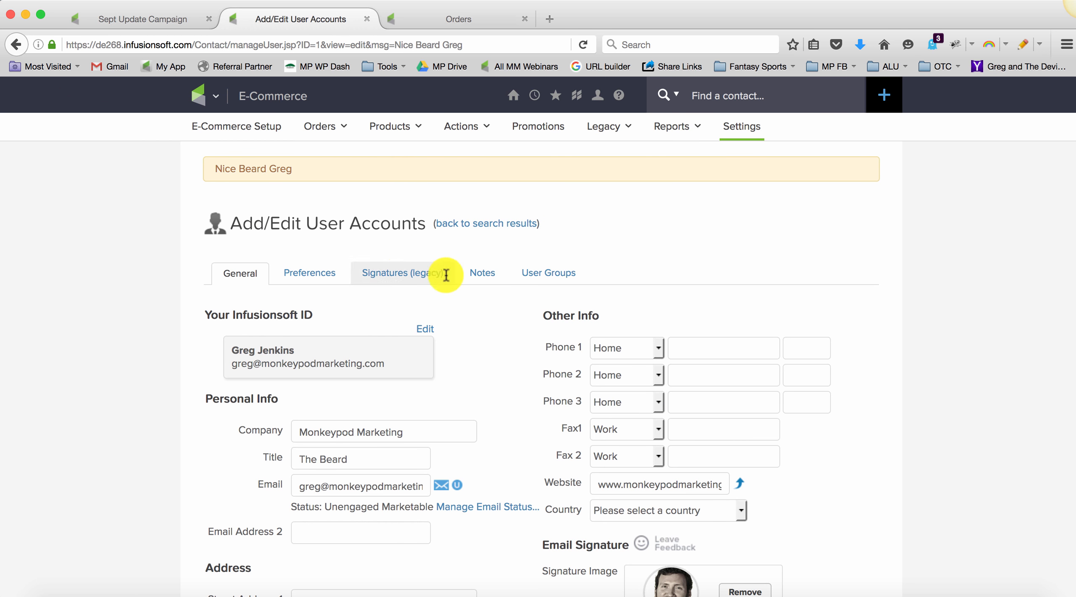
click(393, 278)
scroll(500, 363, down, 10)
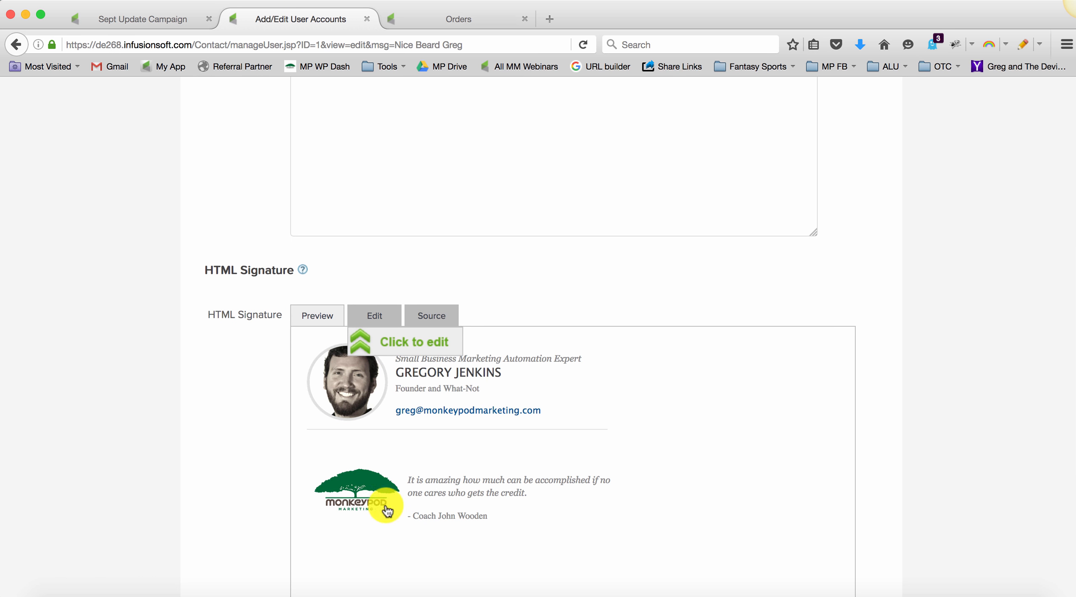
click(181, 21)
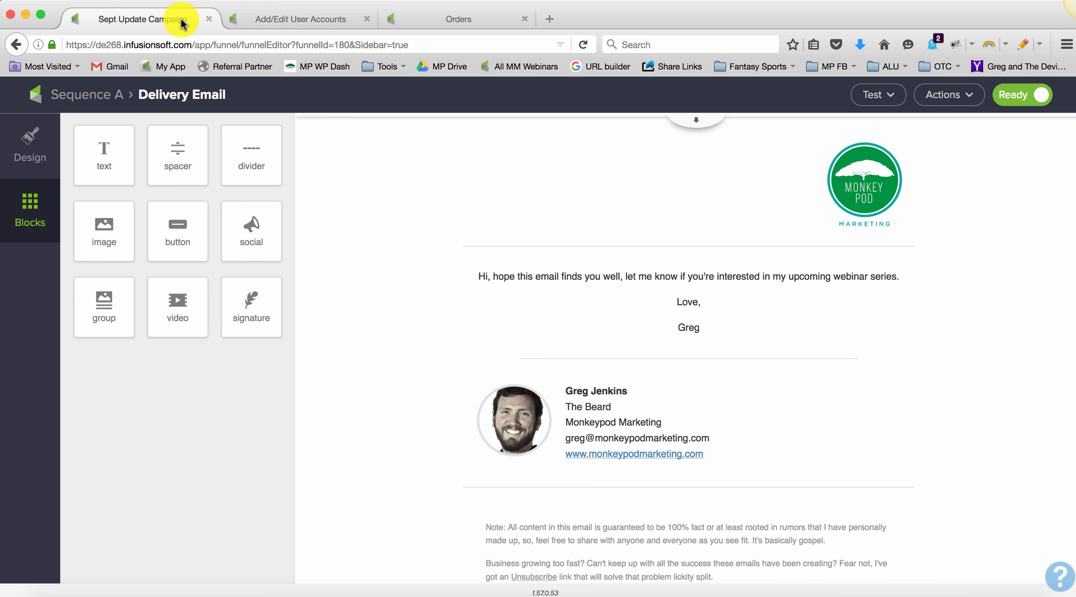
click(300, 18)
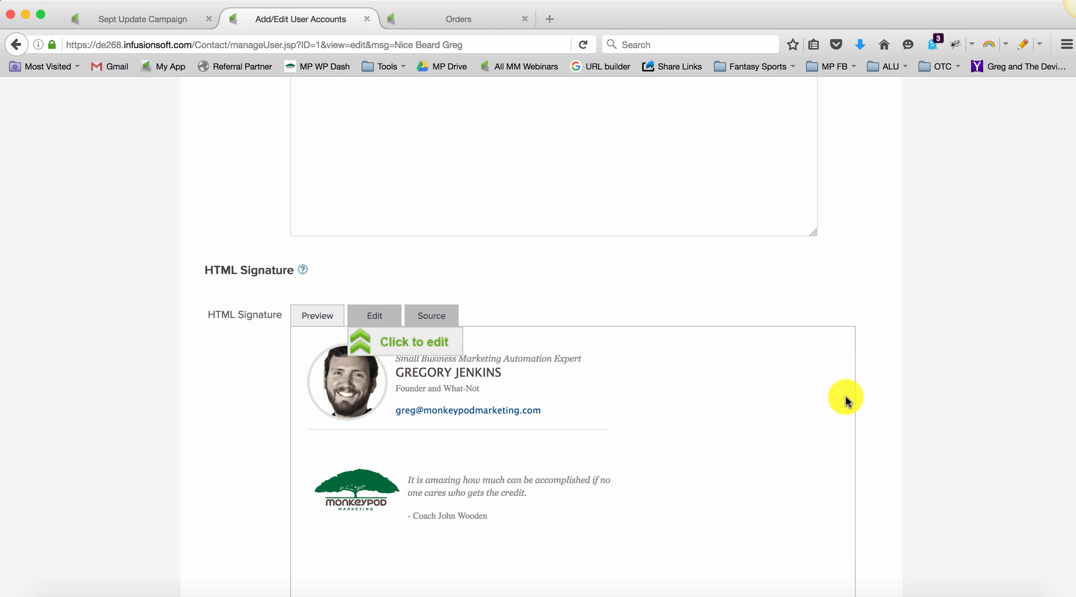
scroll(846, 397, up, 5)
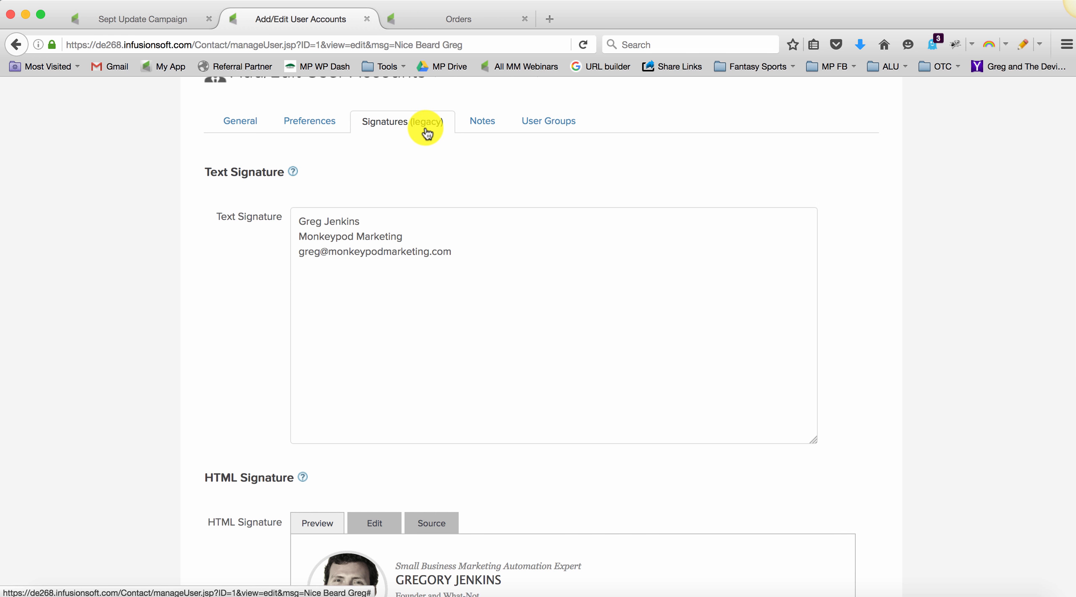
scroll(423, 127, up, 4)
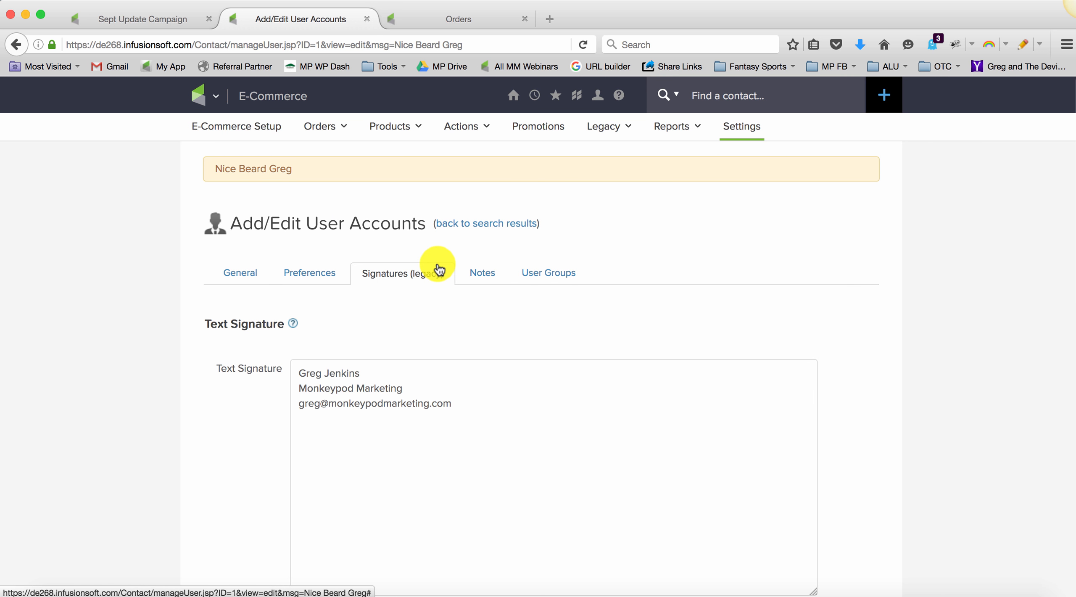
Step: Examine the user account's general profile fields, signature image and email signature preview
click(252, 278)
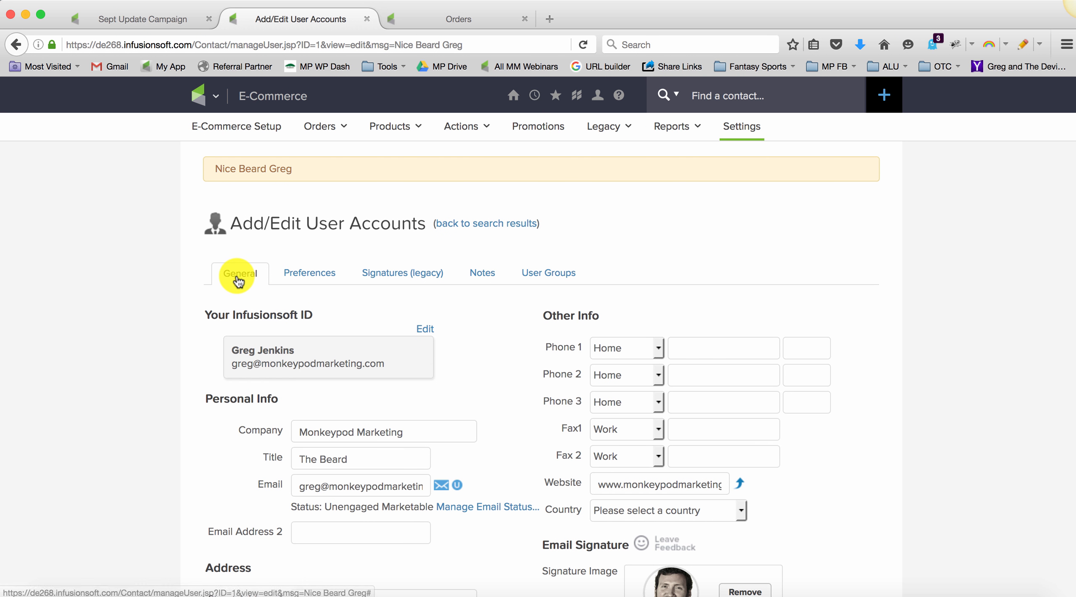
scroll(248, 320, down, 3)
scroll(249, 322, down, 2)
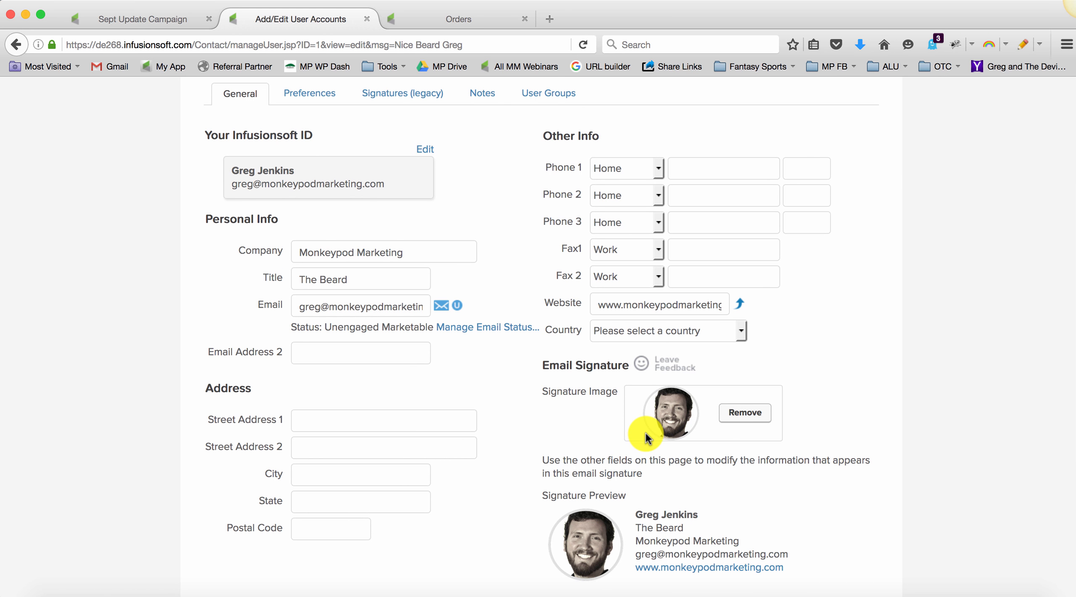
scroll(645, 437, down, 2)
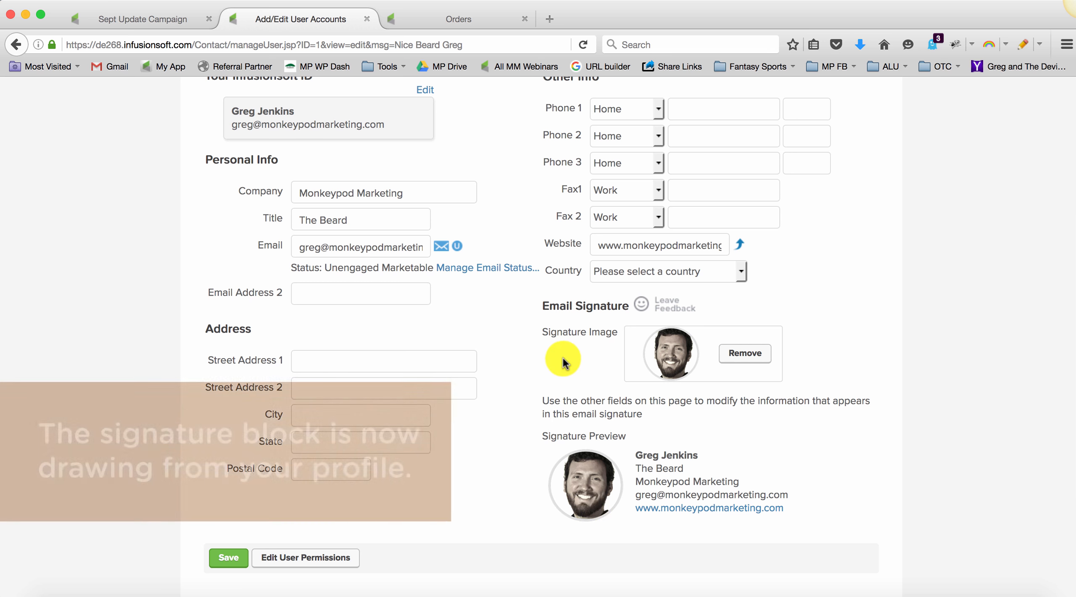
scroll(559, 341, up, 6)
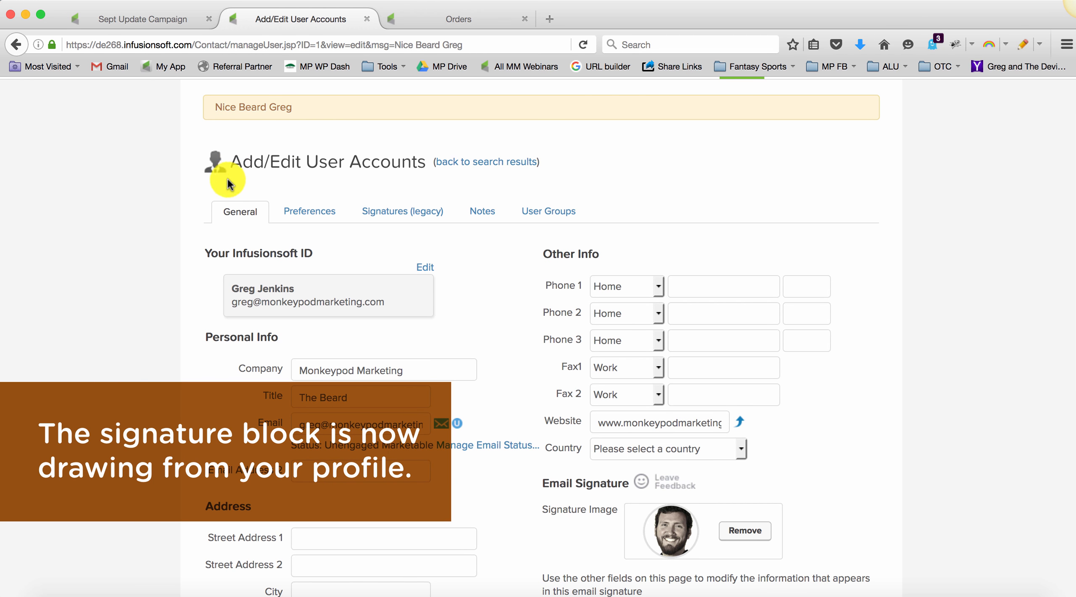
scroll(559, 332, down, 5)
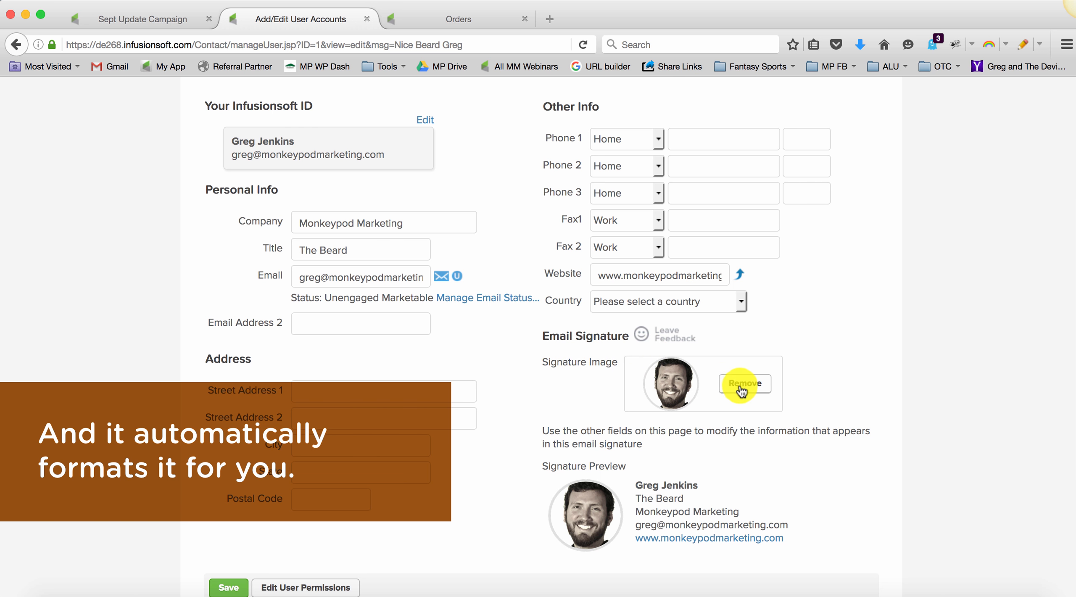
scroll(797, 533, down, 2)
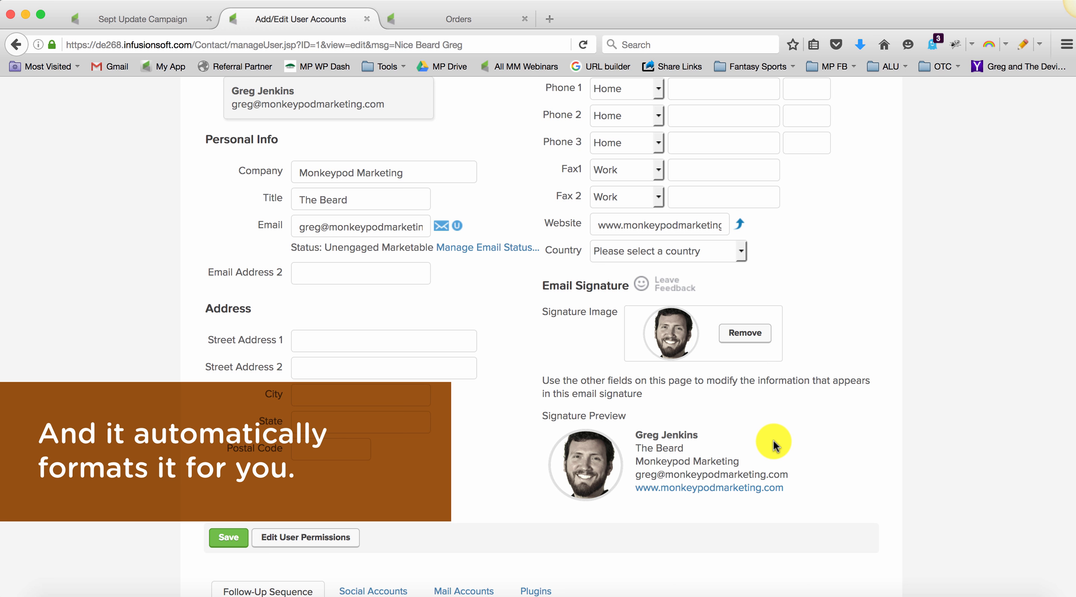
scroll(773, 441, up, 6)
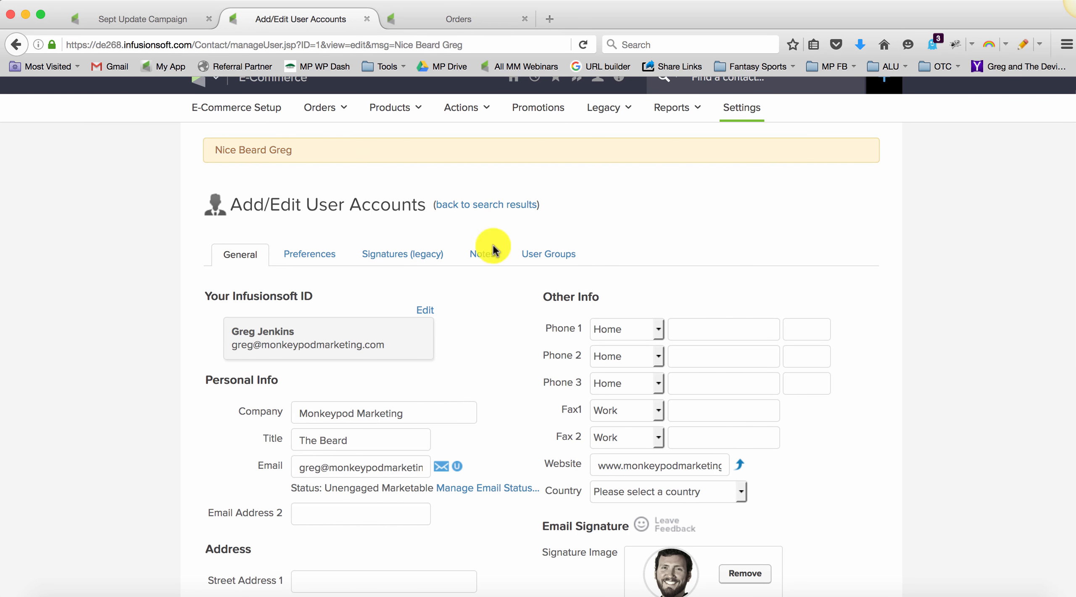
Step: Compare the Delivery Email's signature block with the profile information and signature preview in the user account
click(175, 24)
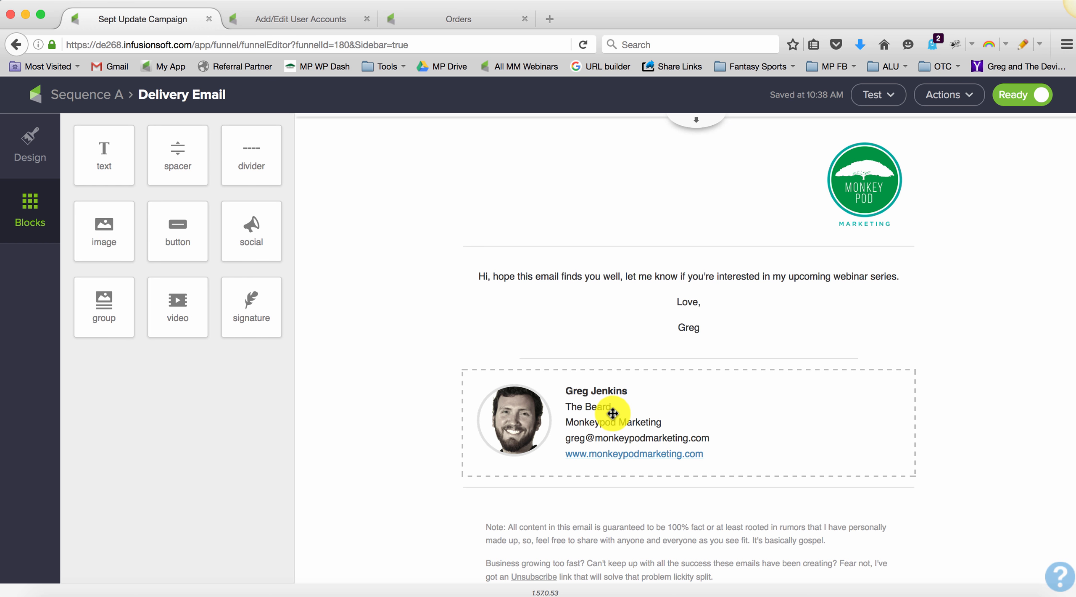
click(319, 19)
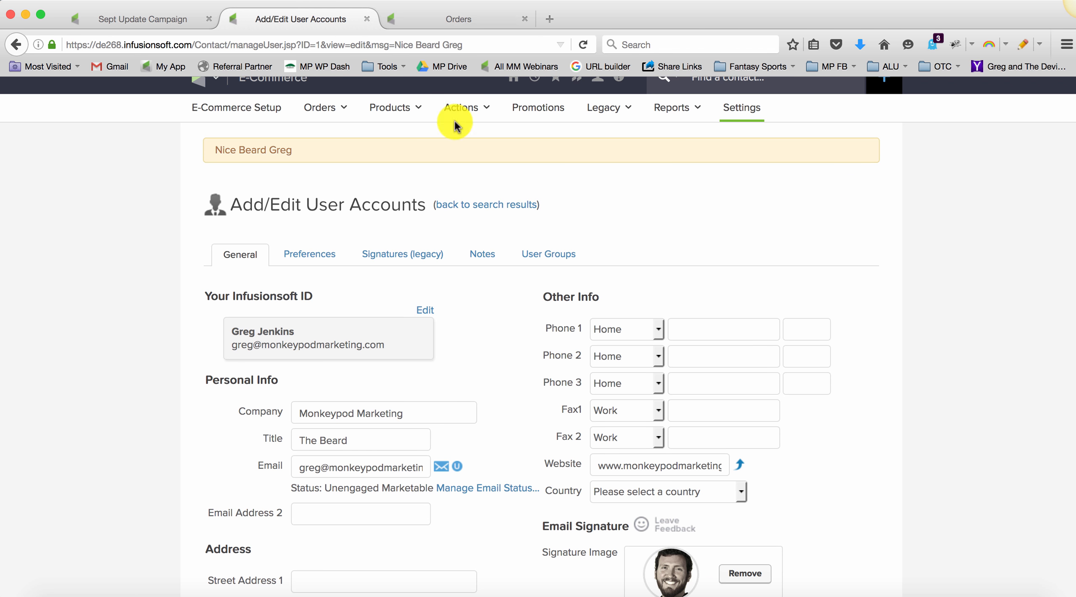
scroll(545, 302, down, 5)
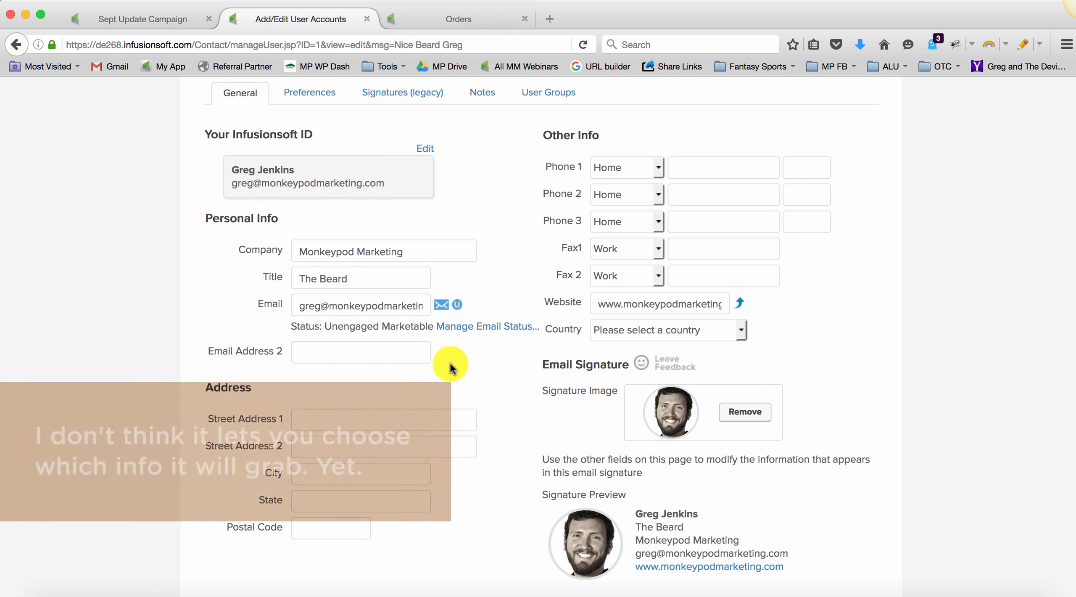
scroll(641, 529, up, 4)
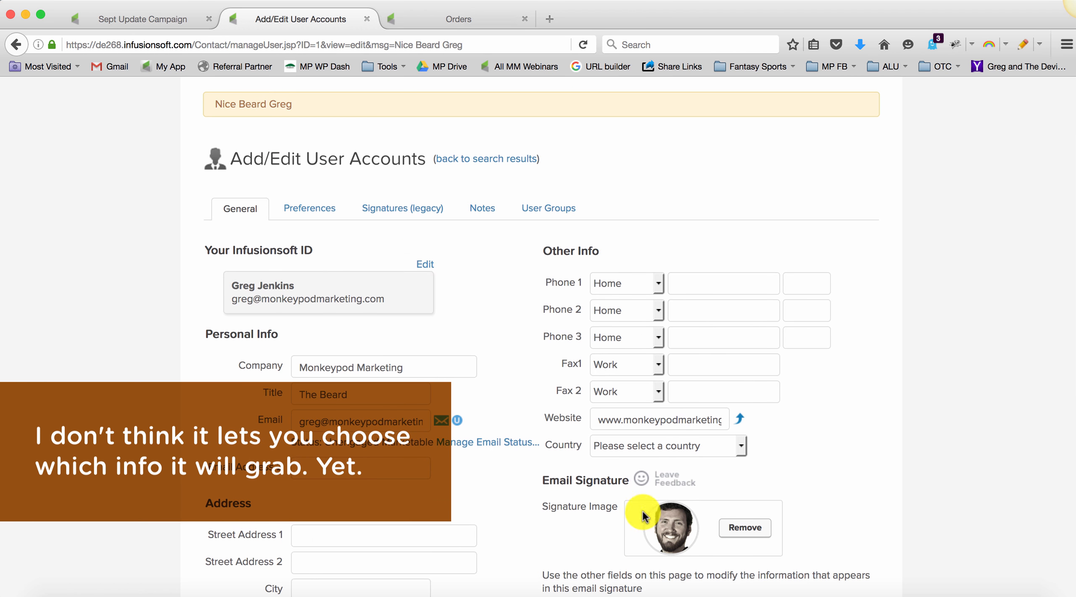
Step: Look over the user account's legacy HTML signature once more
click(400, 214)
scroll(433, 301, down, 10)
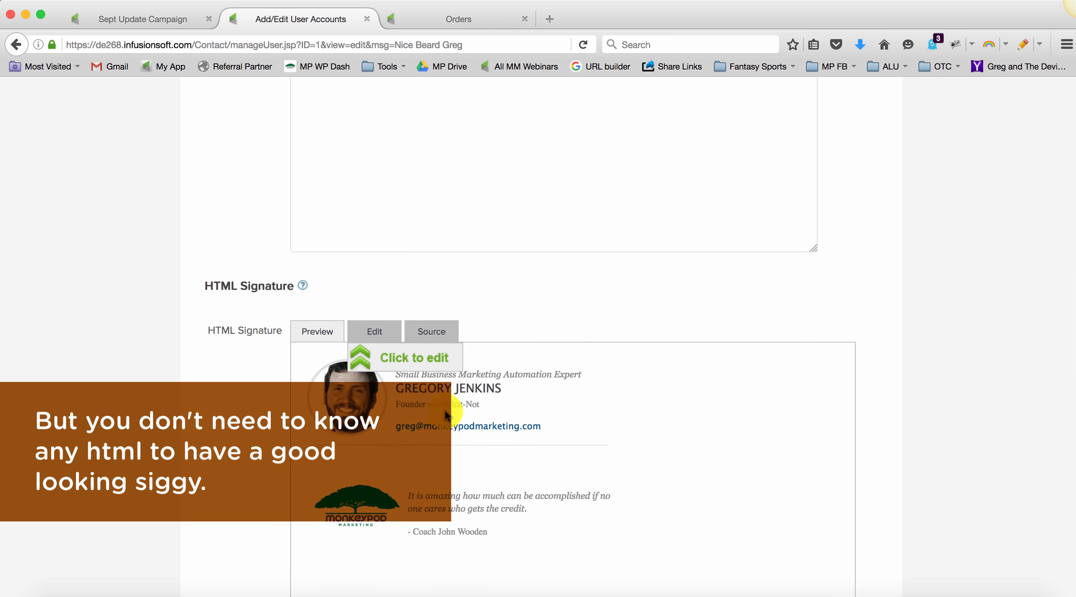
scroll(444, 409, up, 12)
Step: Recheck the signature image and preview in the general user details, and return to the Delivery Email
click(249, 250)
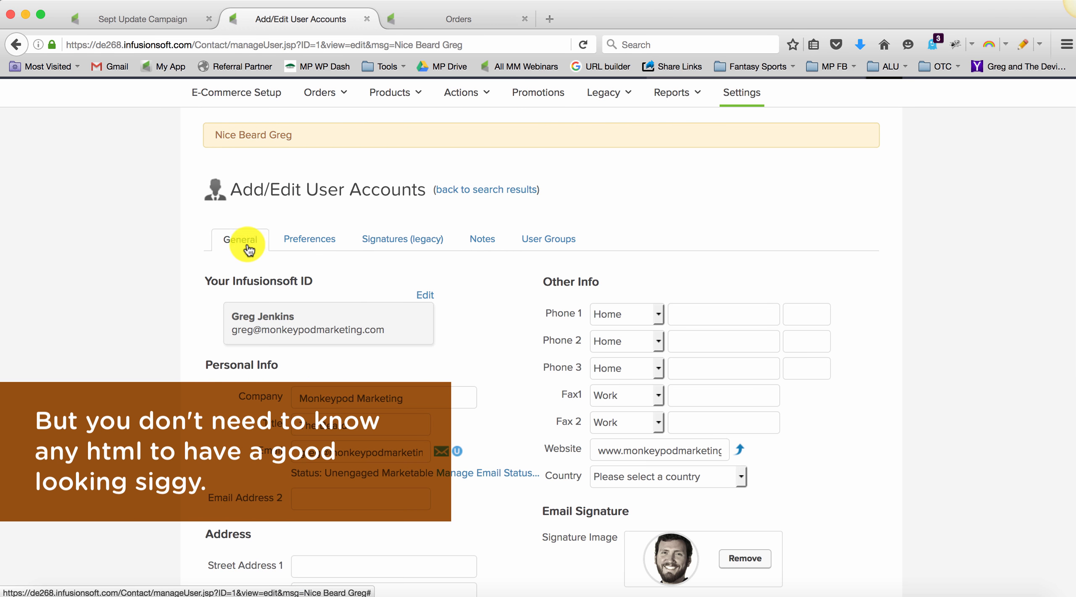
scroll(649, 391, down, 5)
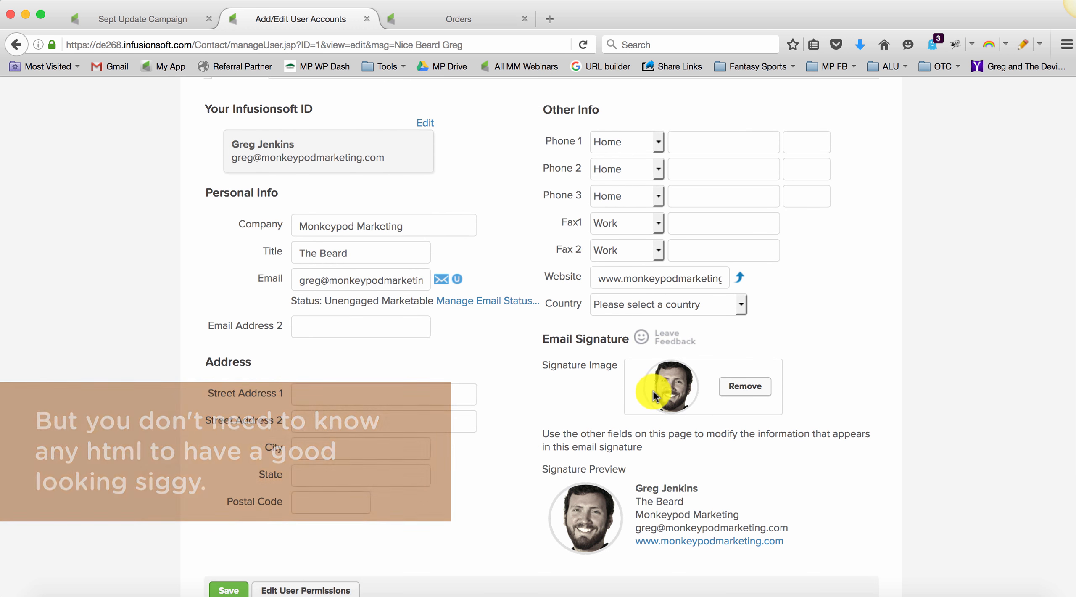
scroll(653, 392, down, 2)
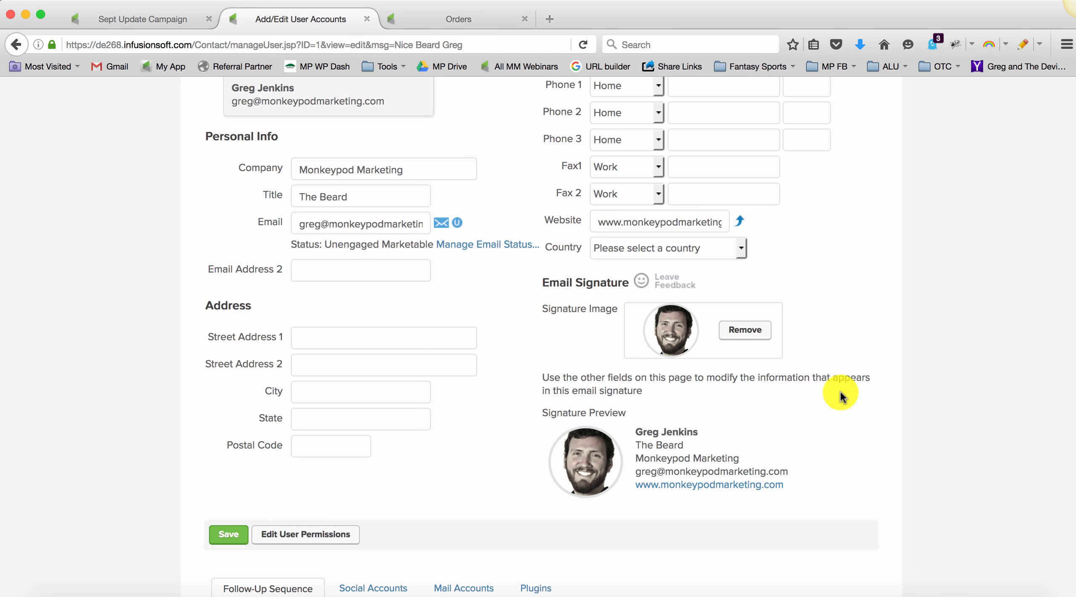
scroll(840, 393, up, 6)
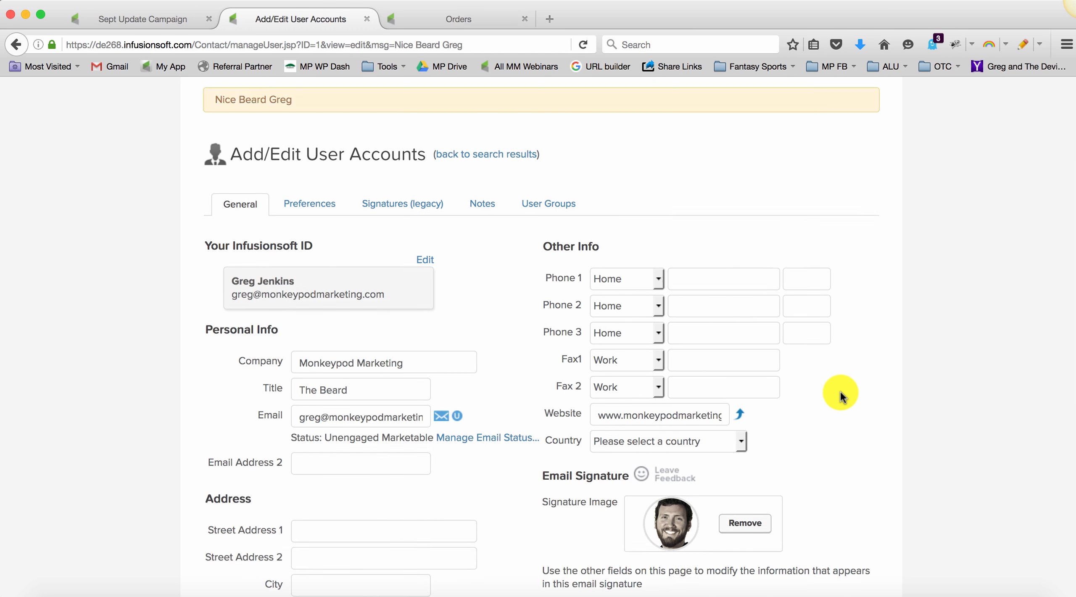
click(148, 18)
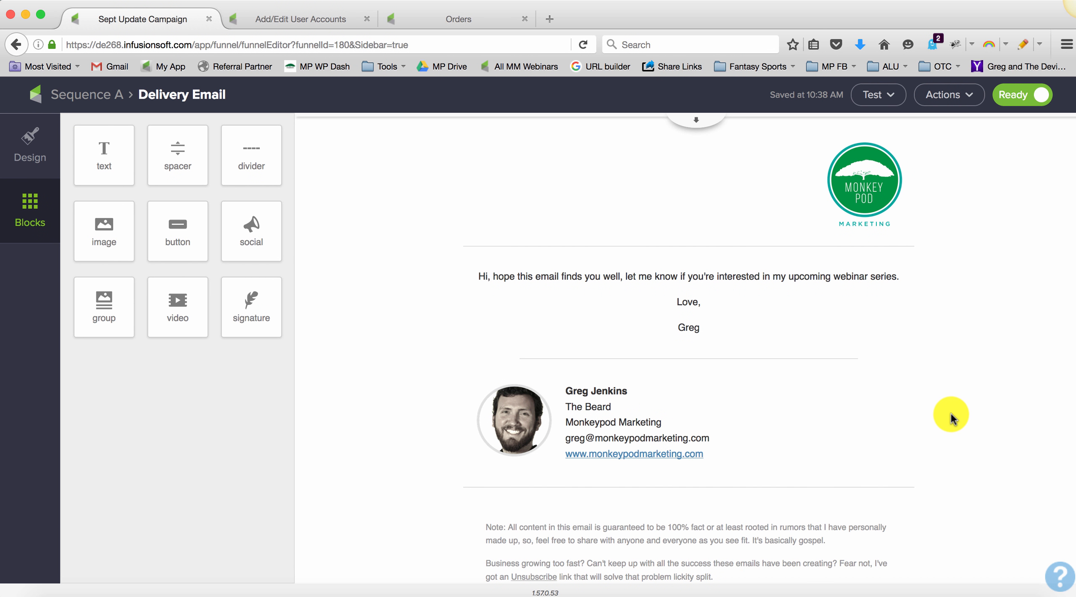
Step: Examine the Delivery Email's footer block settings, including the additional footer text, unsubscribe link texts and alignment
scroll(951, 413, down, 2)
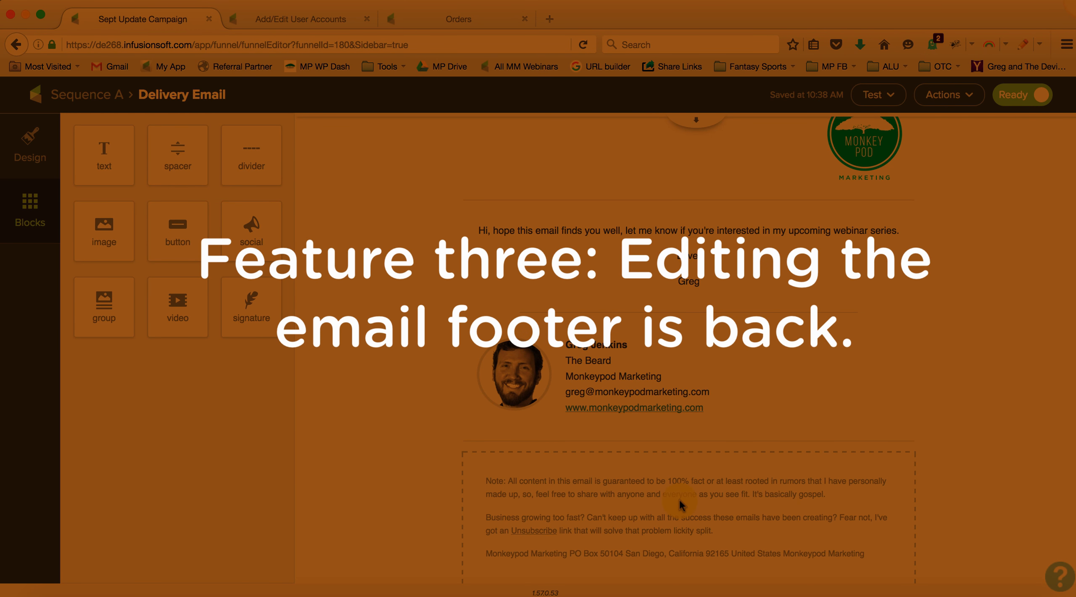
click(616, 489)
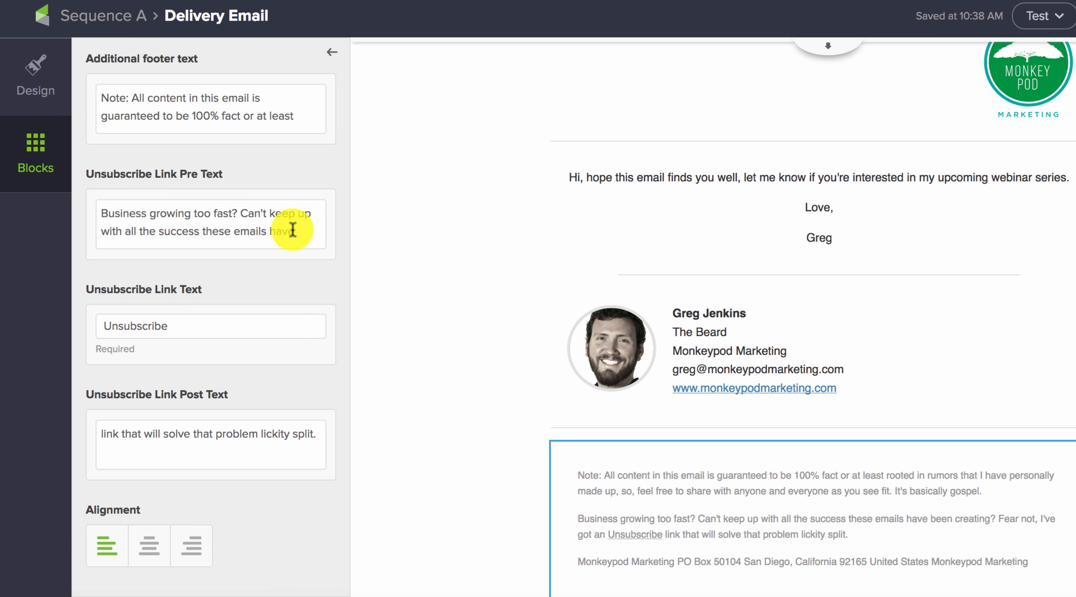
drag(187, 325, 82, 325)
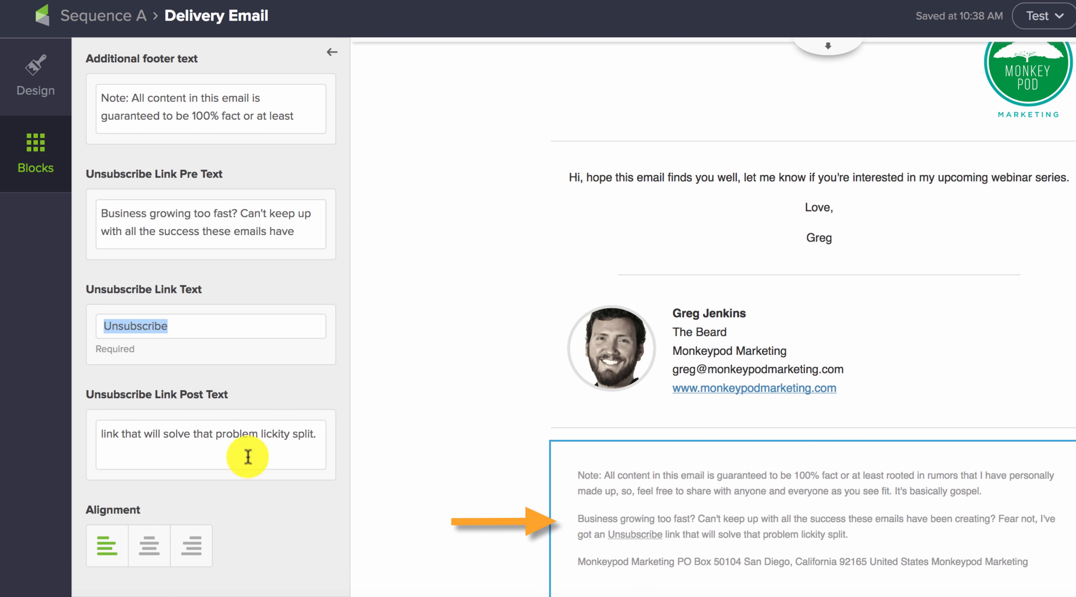
click(110, 435)
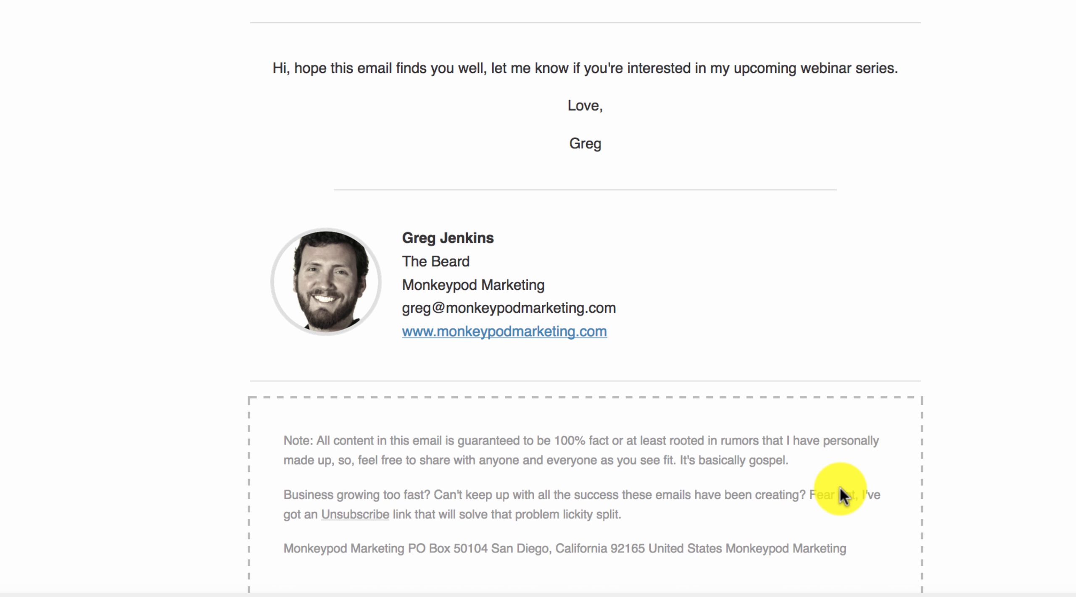
click(820, 491)
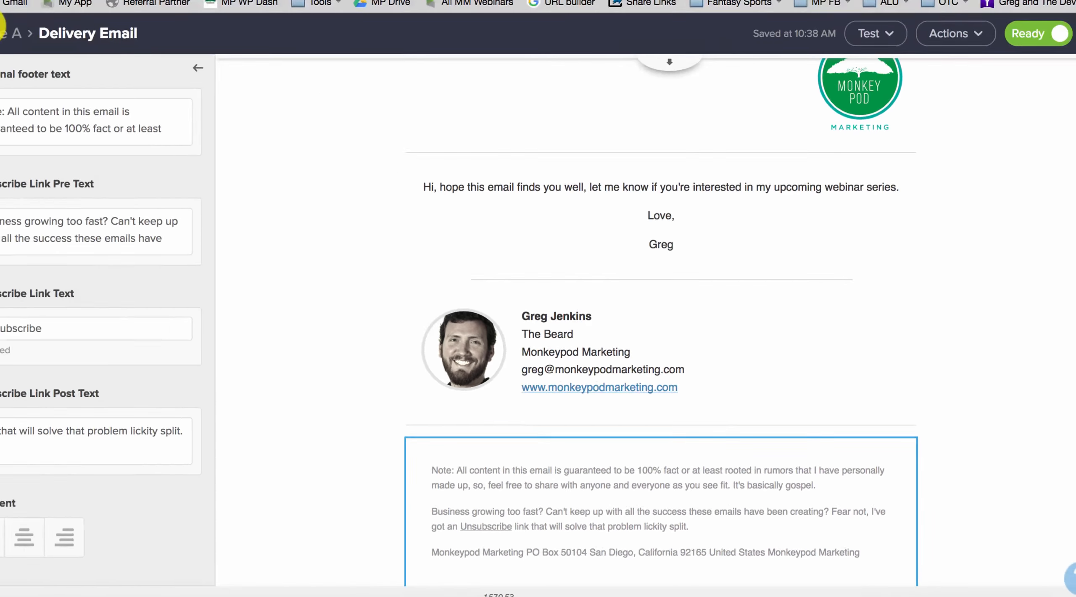
Step: Return to the Sept Update Campaign canvas and add a Quote status goal named Quote Update below the Bought Product goal
click(92, 92)
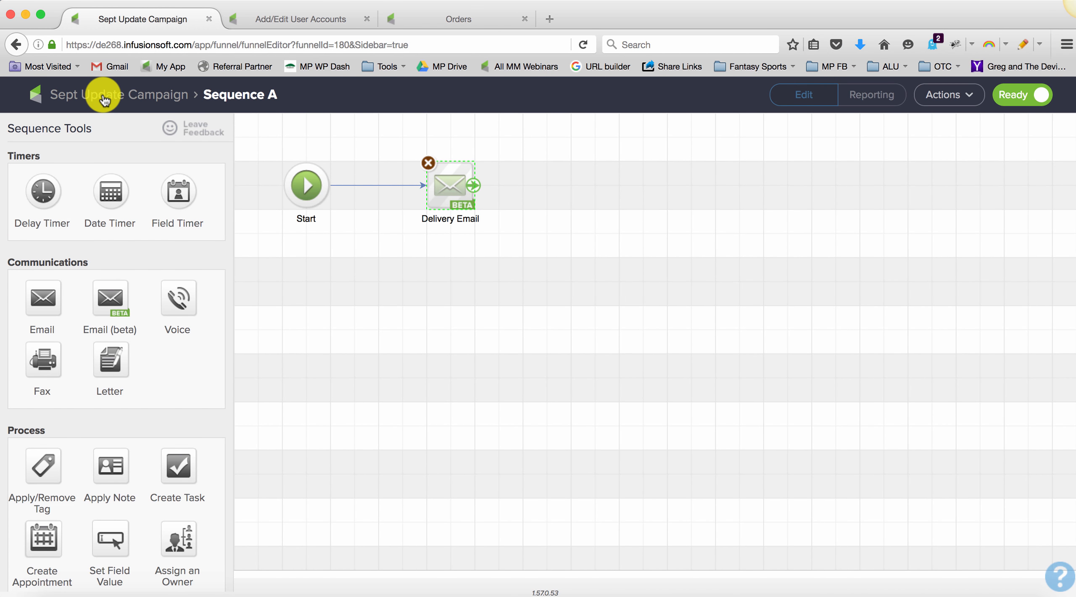
click(104, 100)
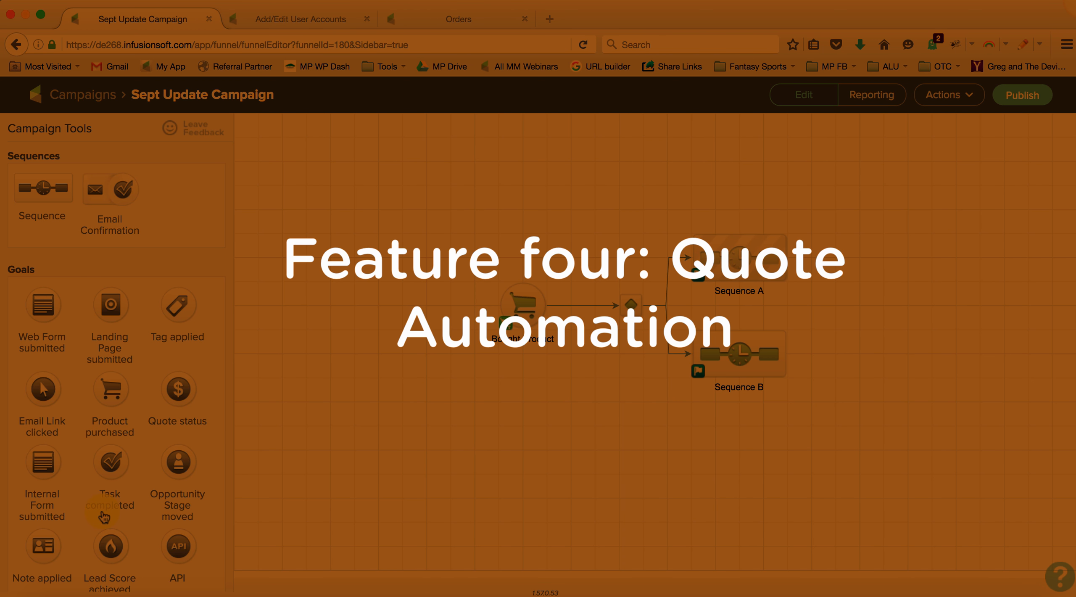
scroll(104, 517, down, 3)
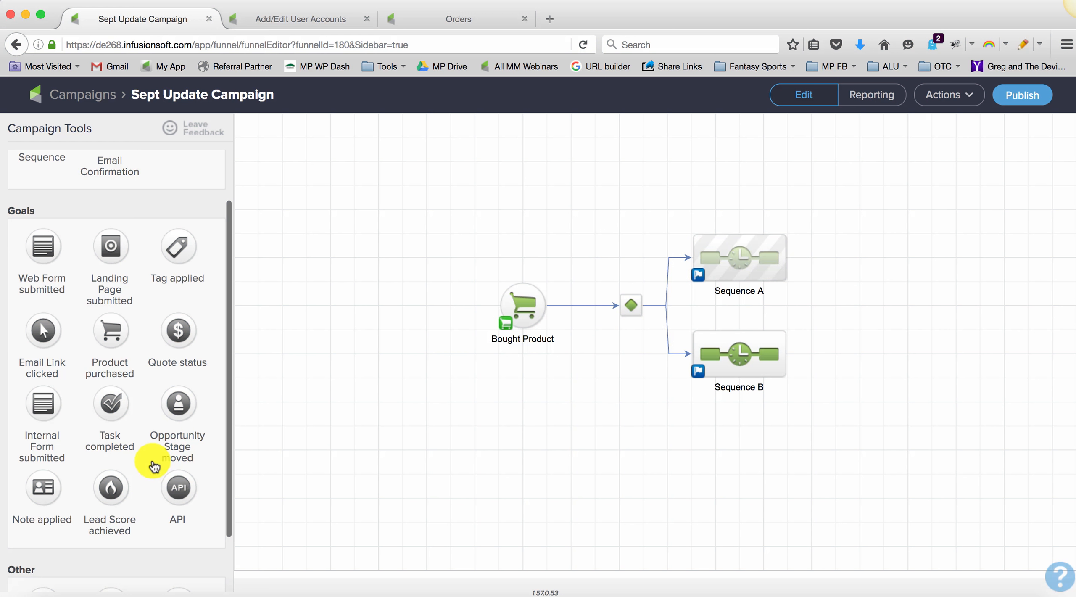
drag(175, 337, 509, 418)
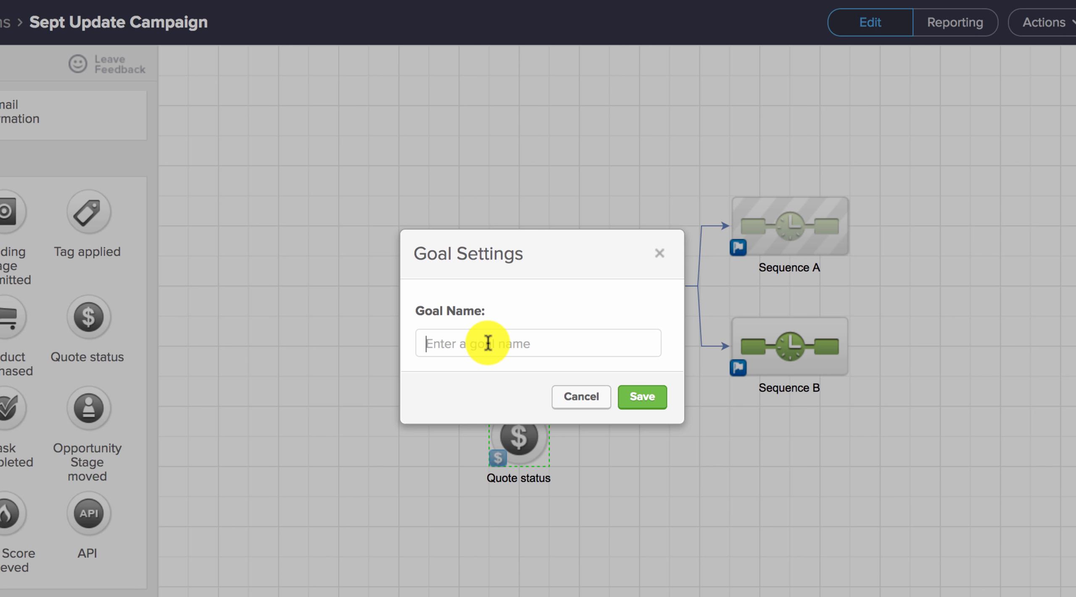
text(Quote Update)
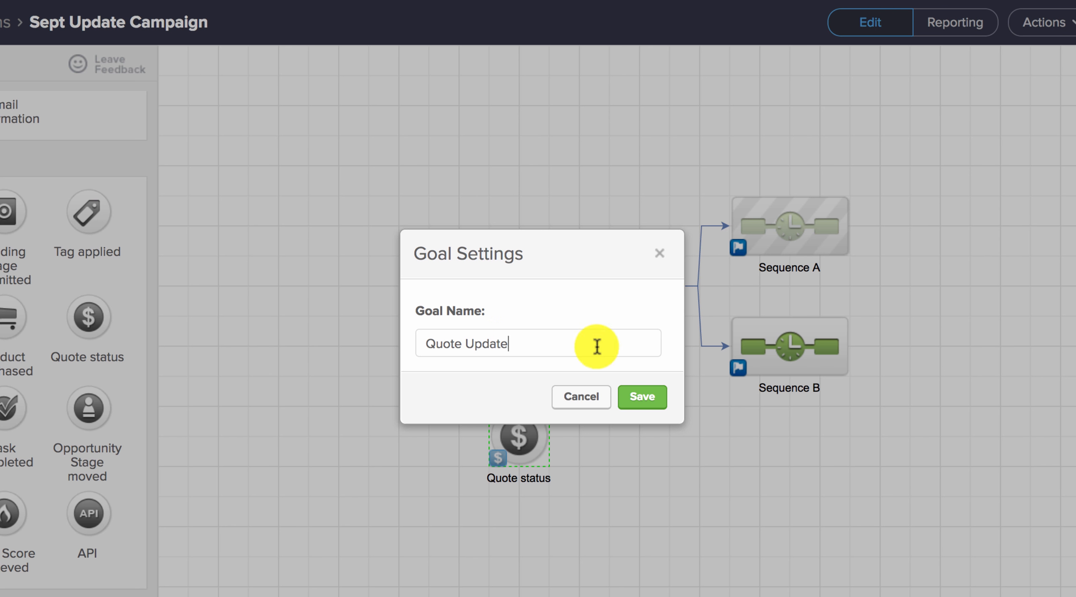
click(647, 396)
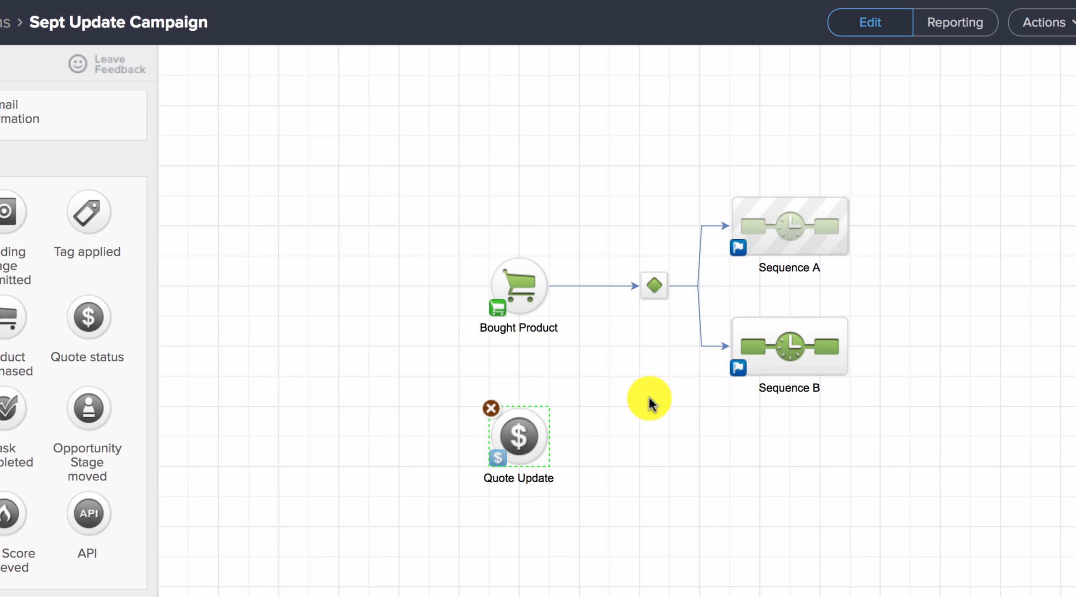
Step: Configure the Quote Update goal to take action when a quote is Paid, and recheck the saved setting
double_click(521, 437)
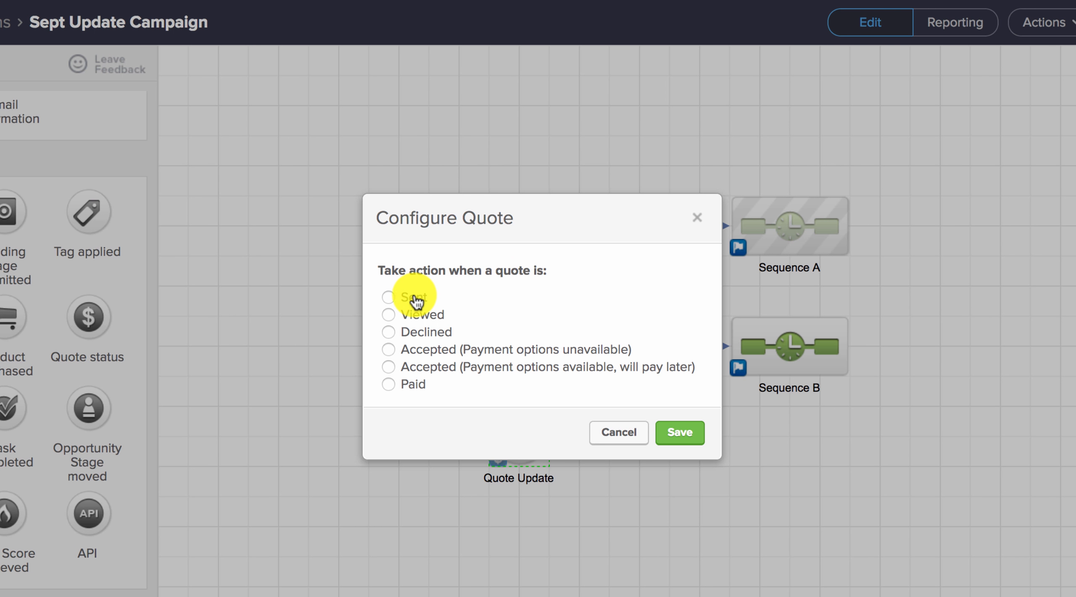
click(413, 298)
click(420, 315)
click(431, 348)
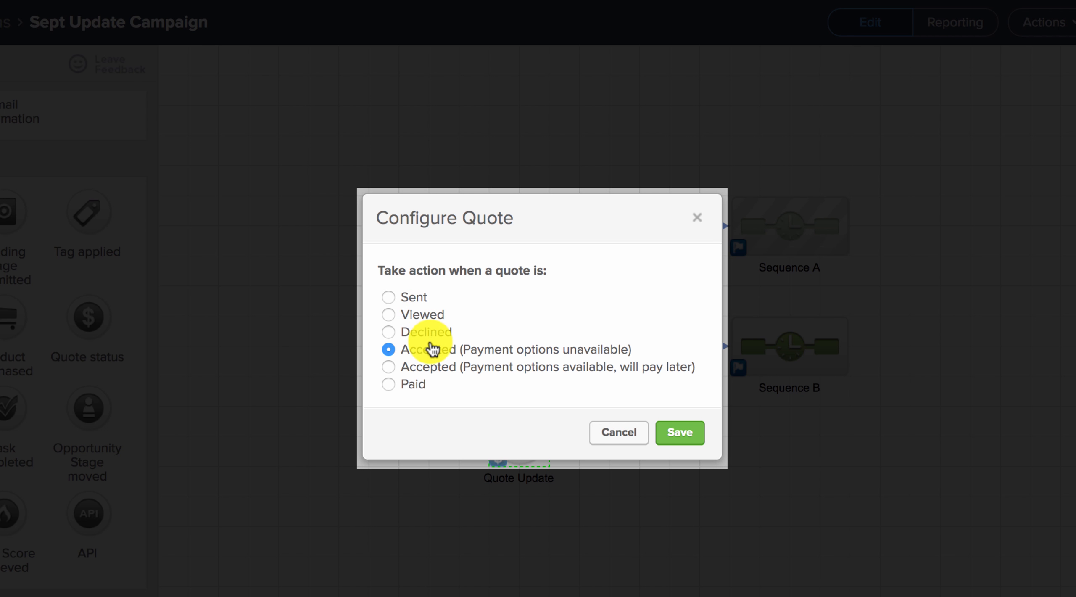
click(428, 333)
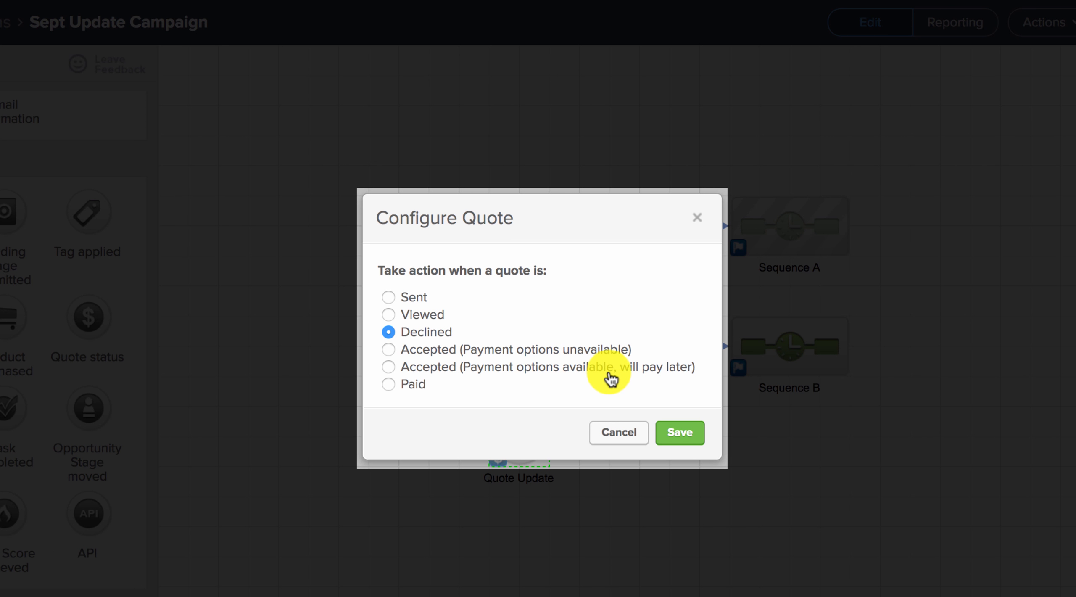
click(411, 389)
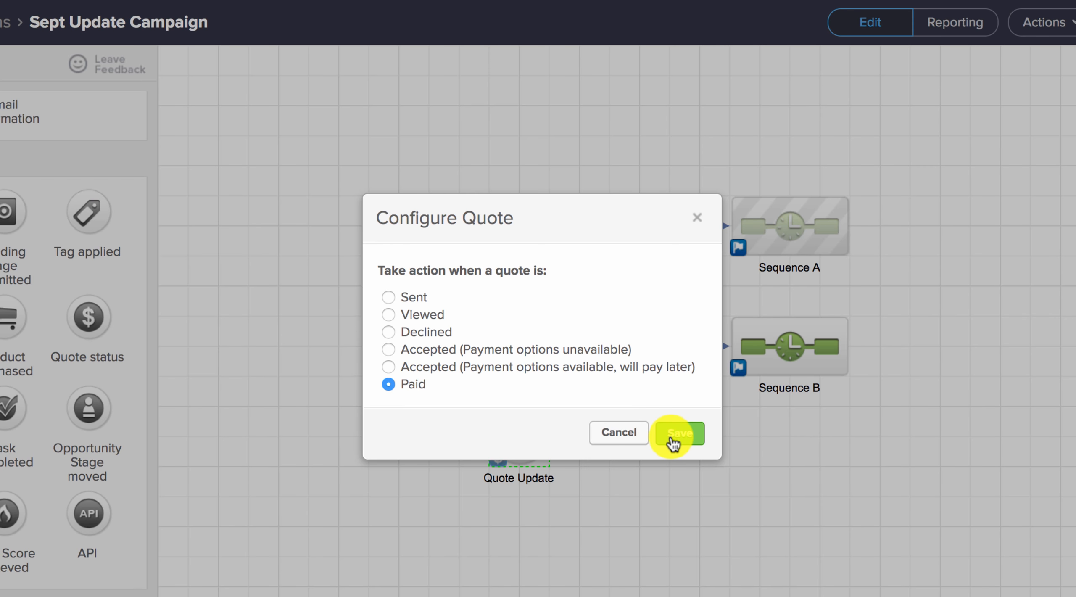
click(672, 442)
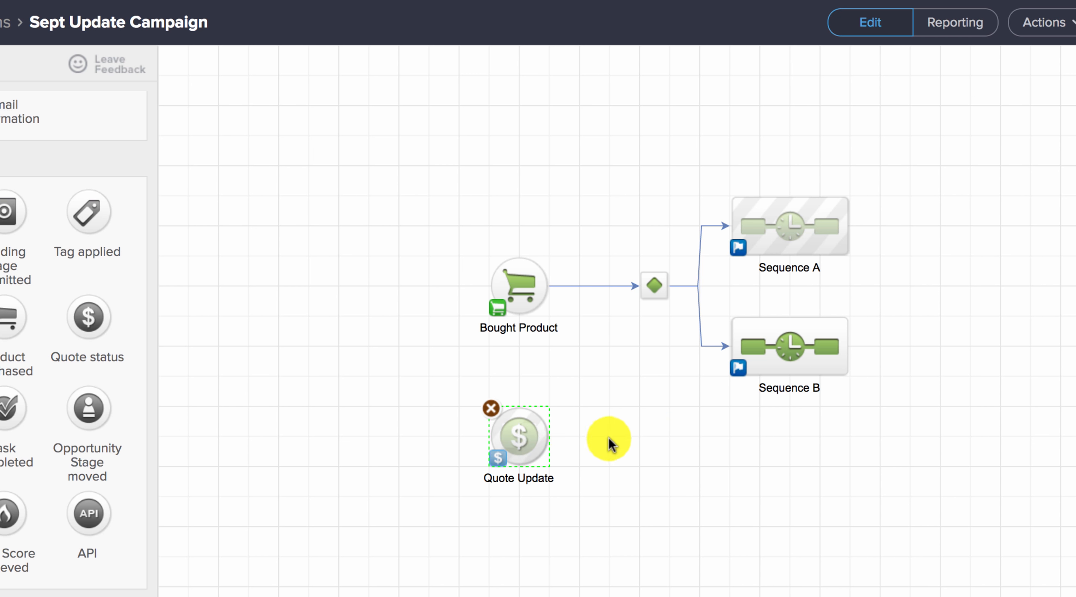
double_click(523, 434)
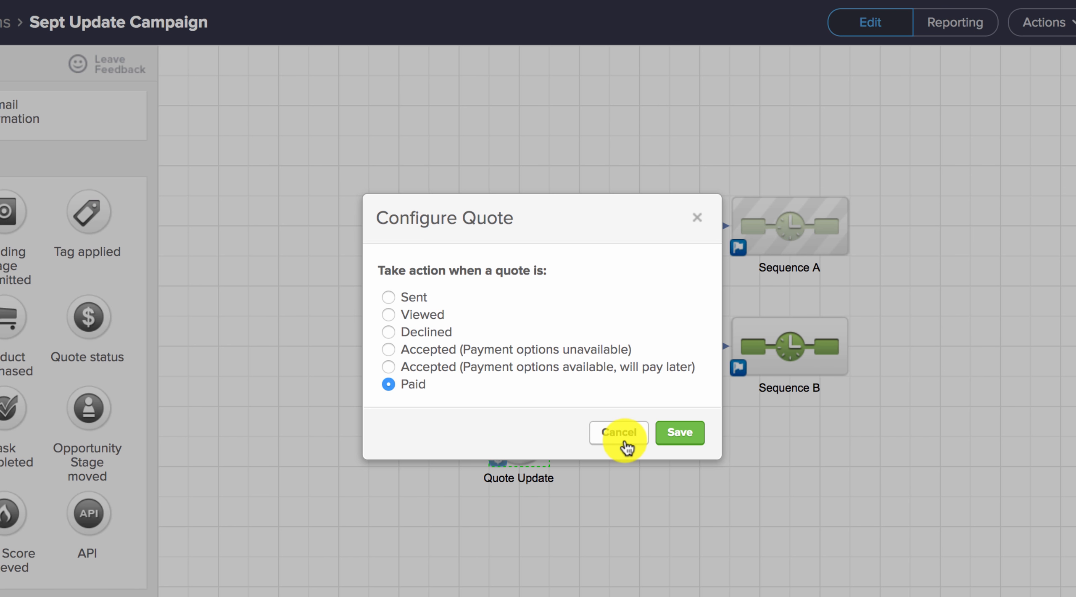
click(625, 436)
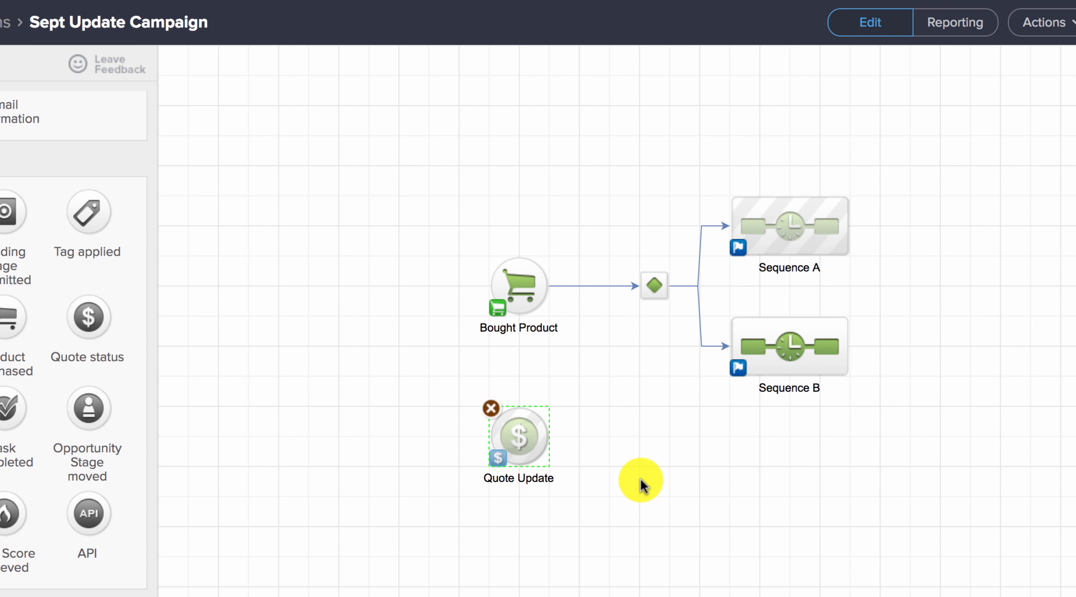
Step: Shift the campaign layout up slightly and move the Quote Update goal a little lower beneath Bought Product
drag(641, 478, 635, 448)
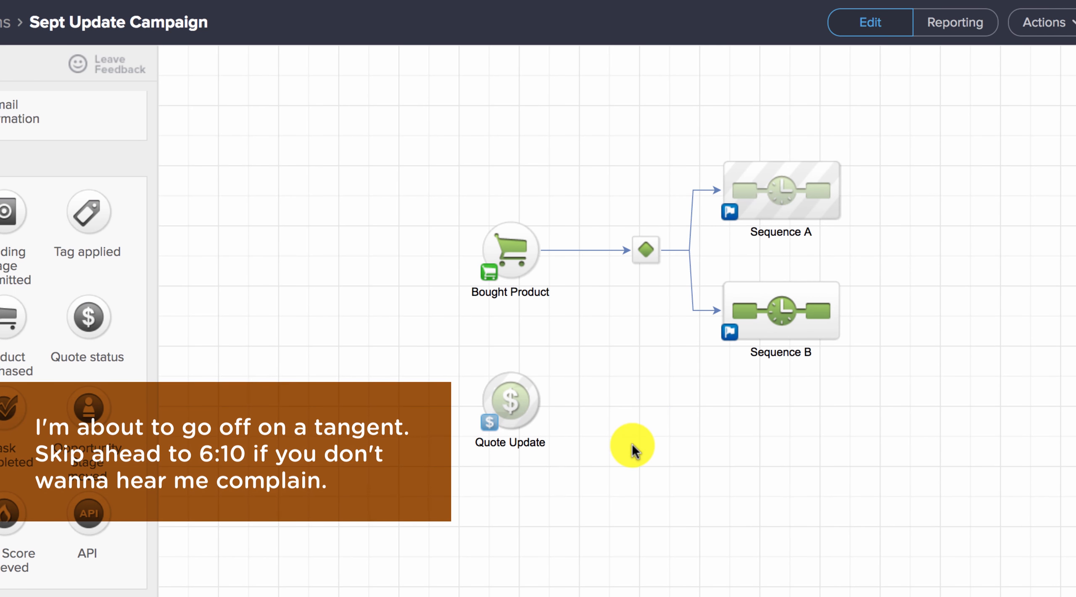
click(491, 406)
drag(518, 404, 520, 435)
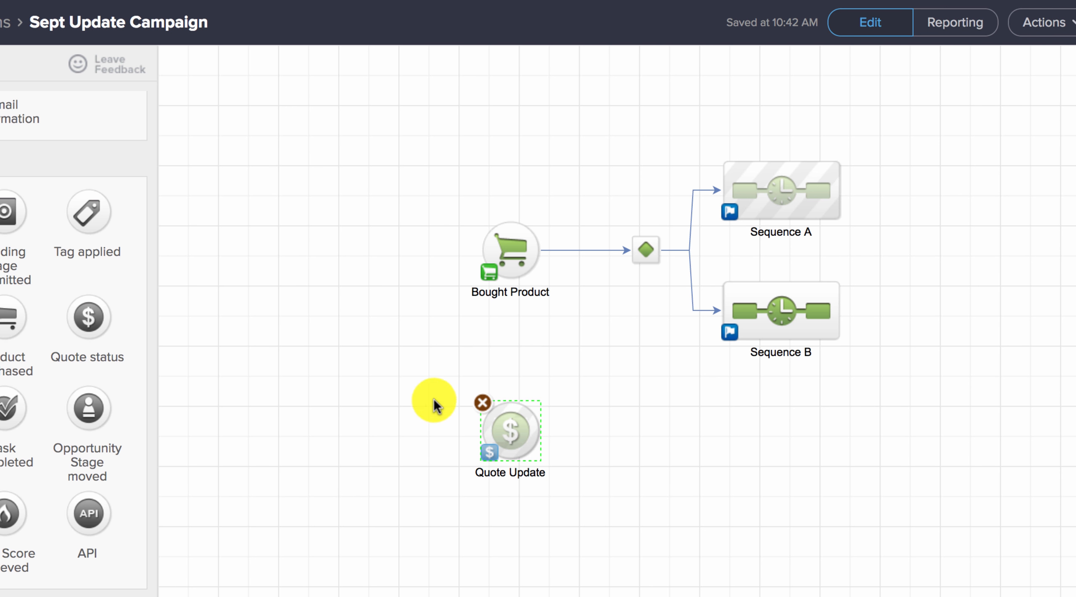
drag(442, 381, 577, 499)
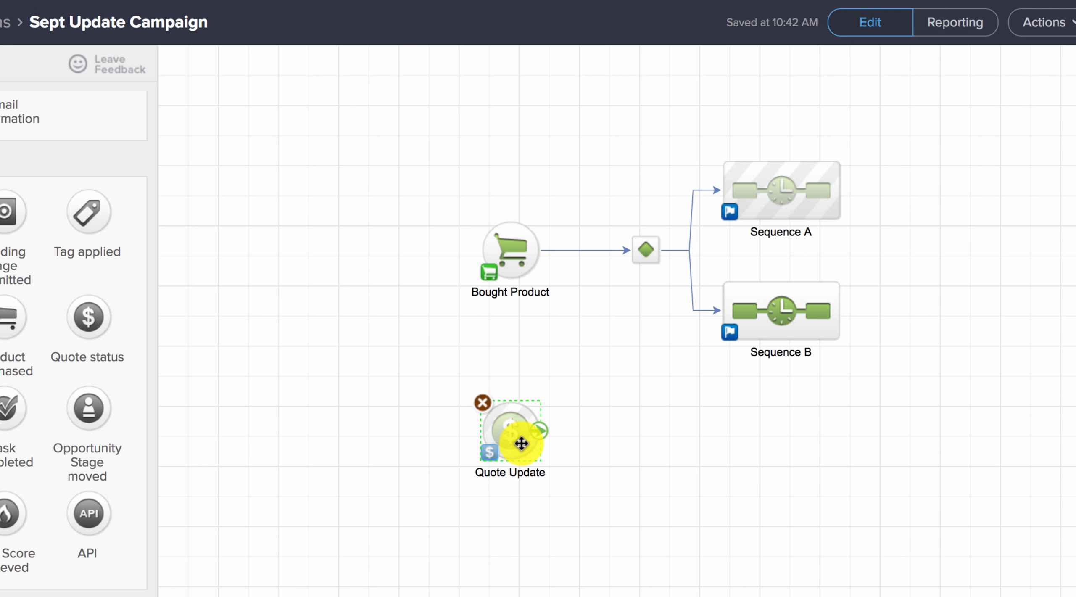
Step: Move the Quote Update goal further left, duplicate it to its right, and rename the original goal Quote Viewed
mouse_move(511, 440)
mouse_down()
mouse_move(233, 438)
mouse_move(500, 439)
mouse_up()
right_click(231, 440)
click(271, 454)
click(252, 469)
click(252, 471)
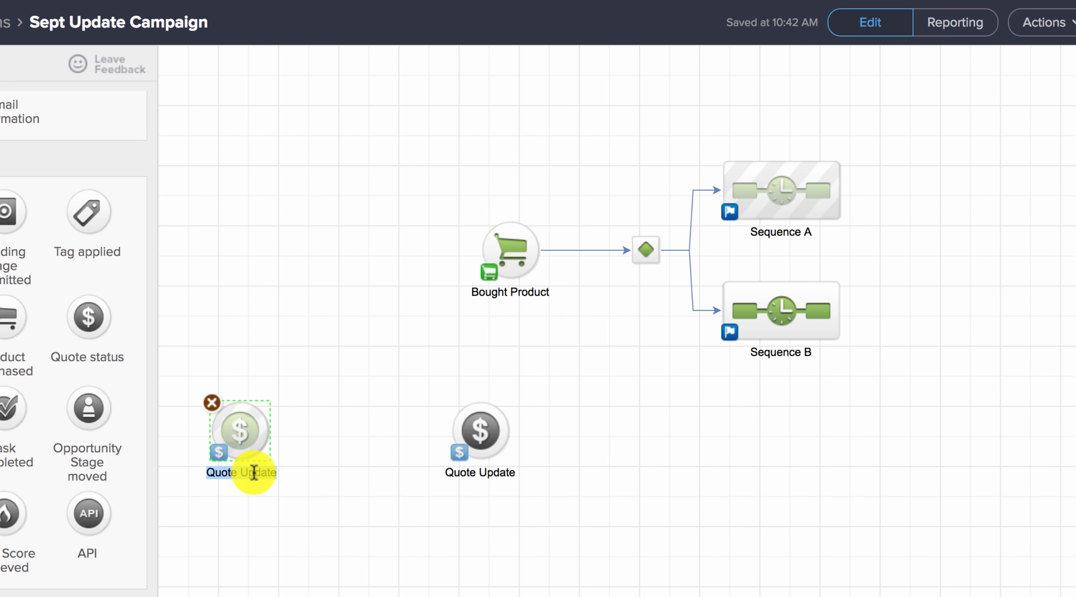
text(Quote Viewed)
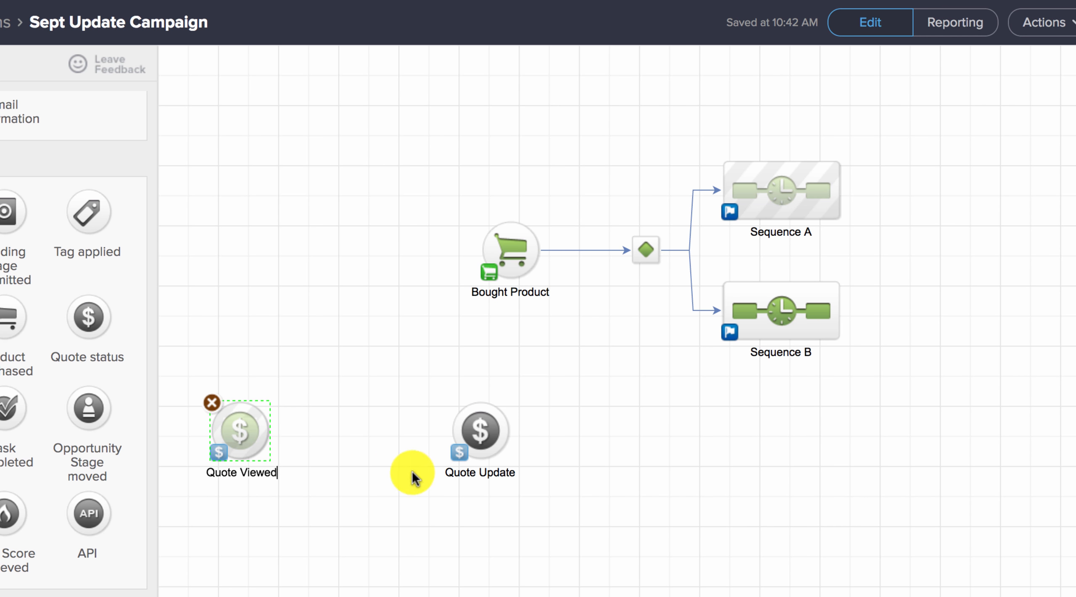
Step: Rename the duplicated Quote Update goal as Quote Paid and move it further right, leaving room for a sequence
double_click(470, 473)
text(Qu)
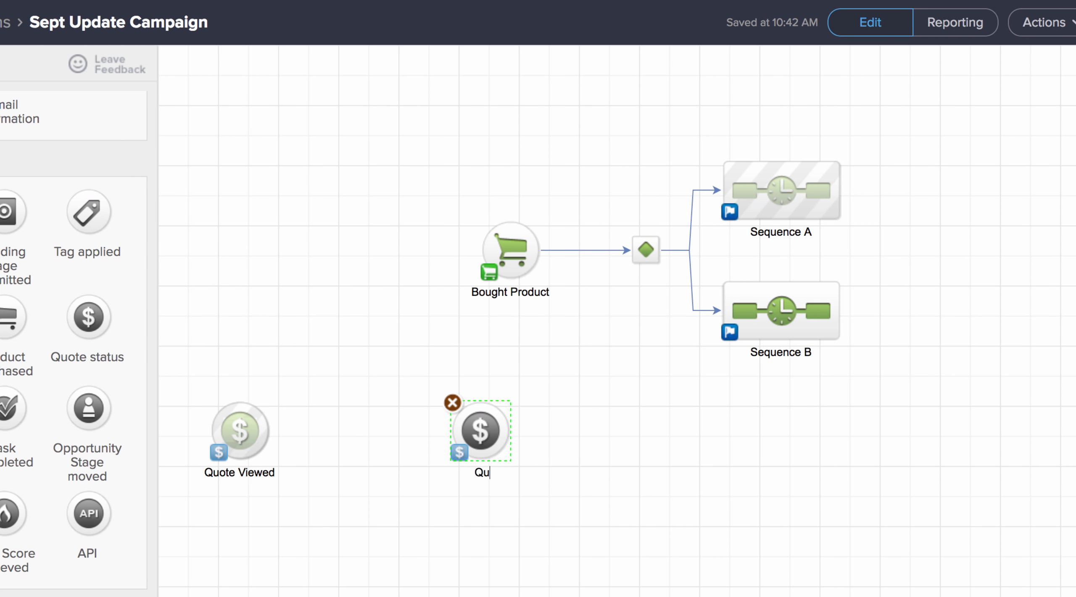
text(ote Paid)
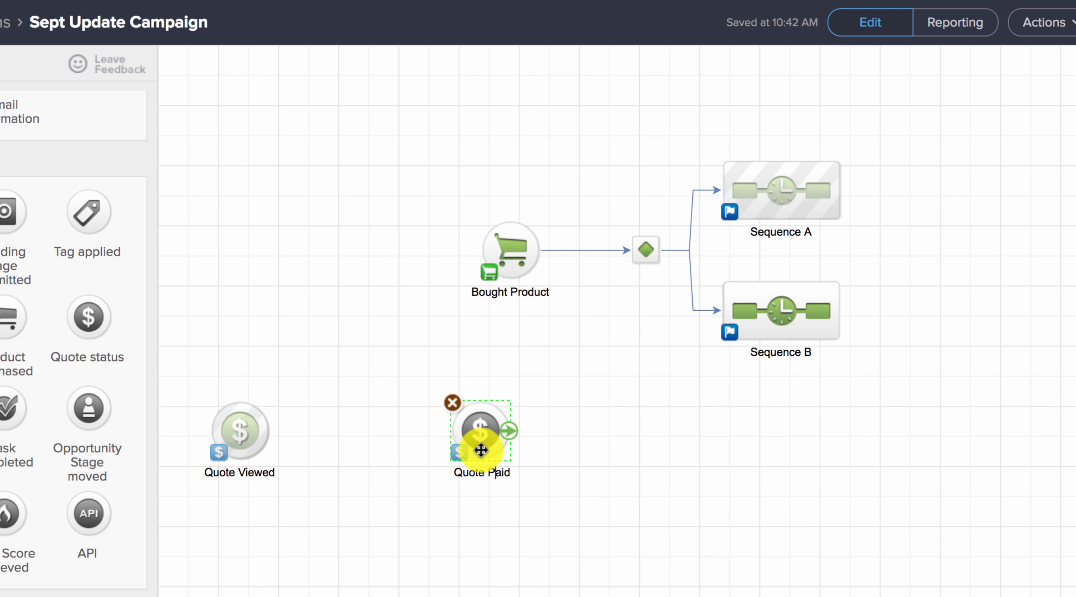
click(355, 443)
drag(476, 418, 546, 428)
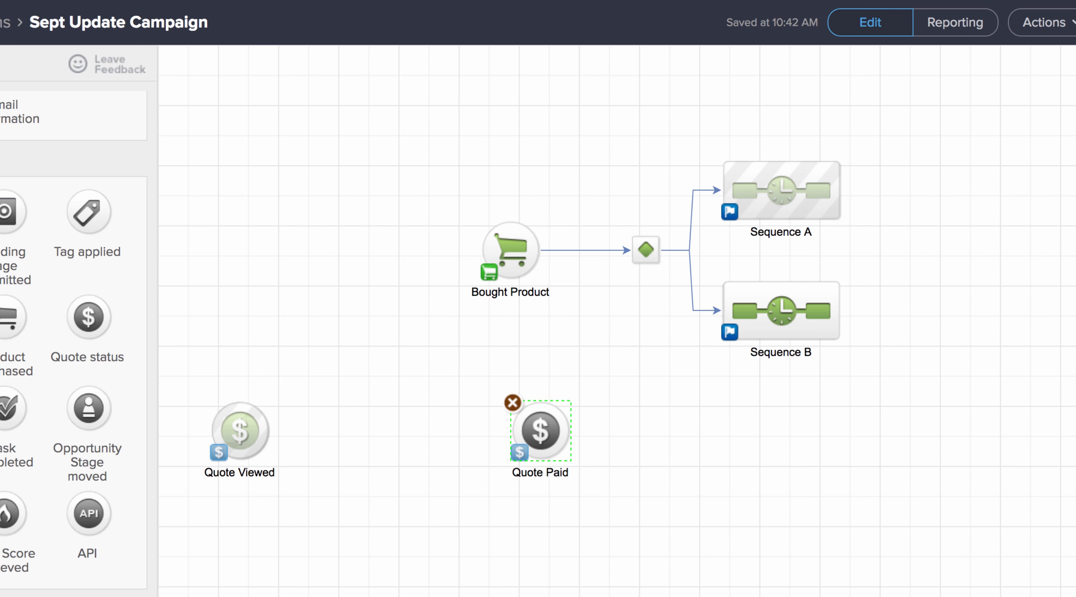
Step: Add a sequence between the two quote goals and connect Quote Viewed to it and it to Quote Paid
drag(1, 142, 347, 410)
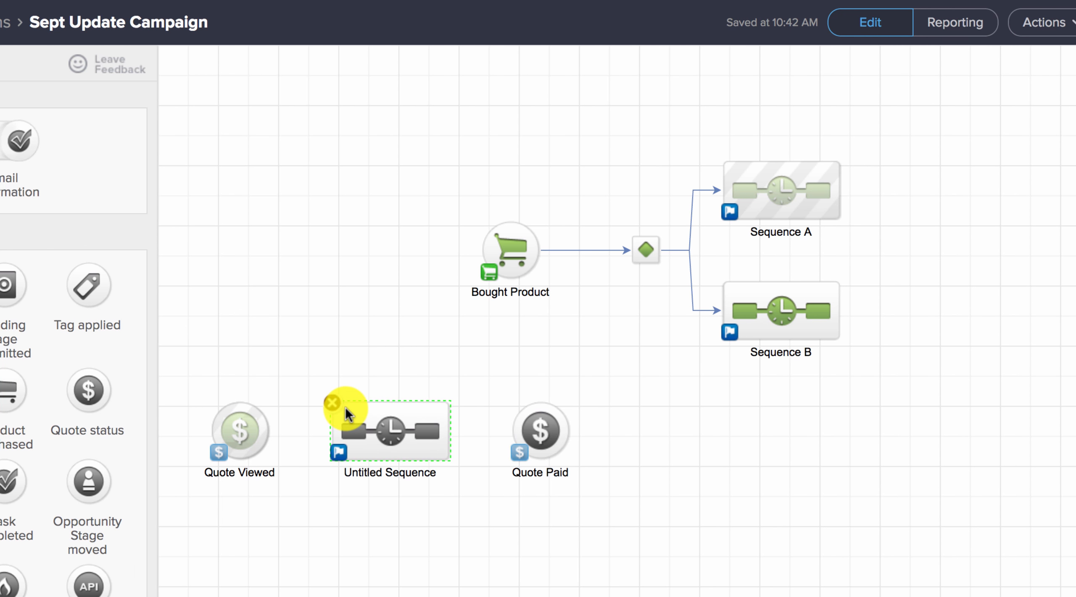
drag(277, 437, 356, 428)
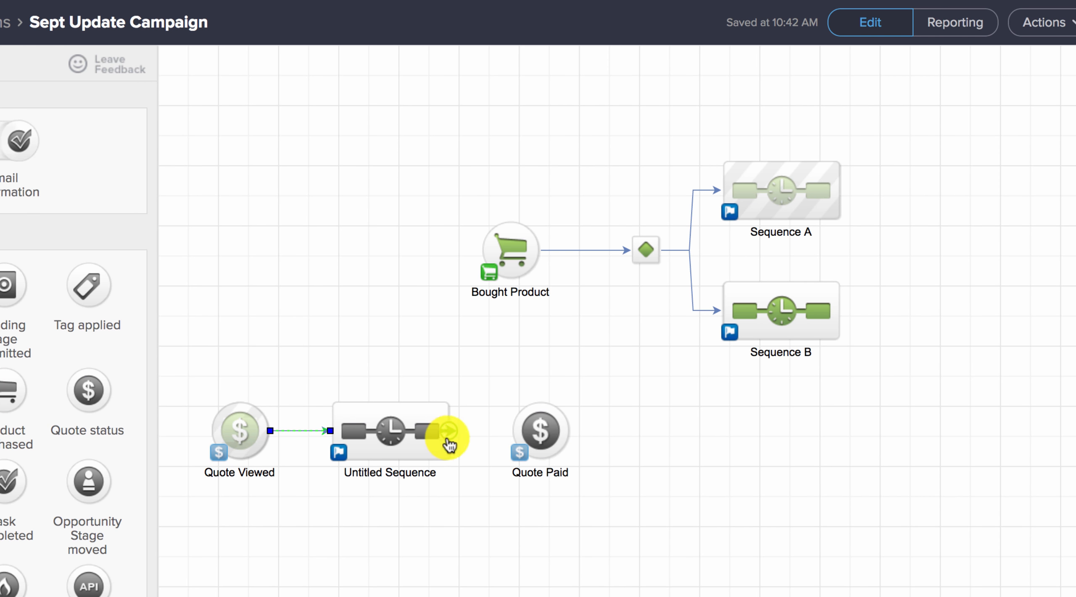
drag(450, 436, 524, 438)
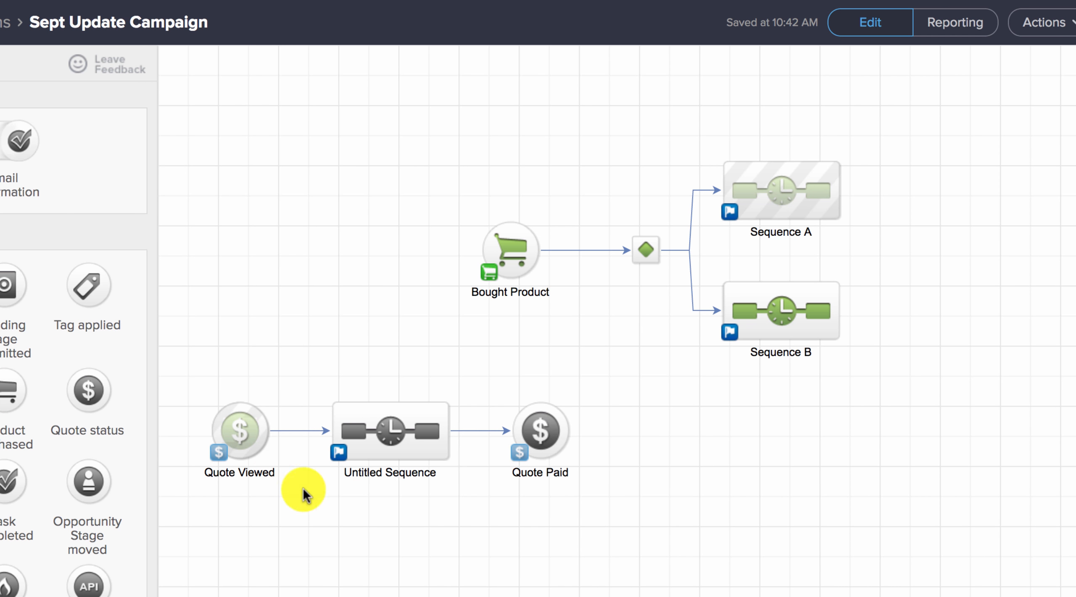
Step: Trace the quote flow from the Quote Viewed goal through the untitled sequence to the Quote Paid goal
drag(185, 390, 295, 529)
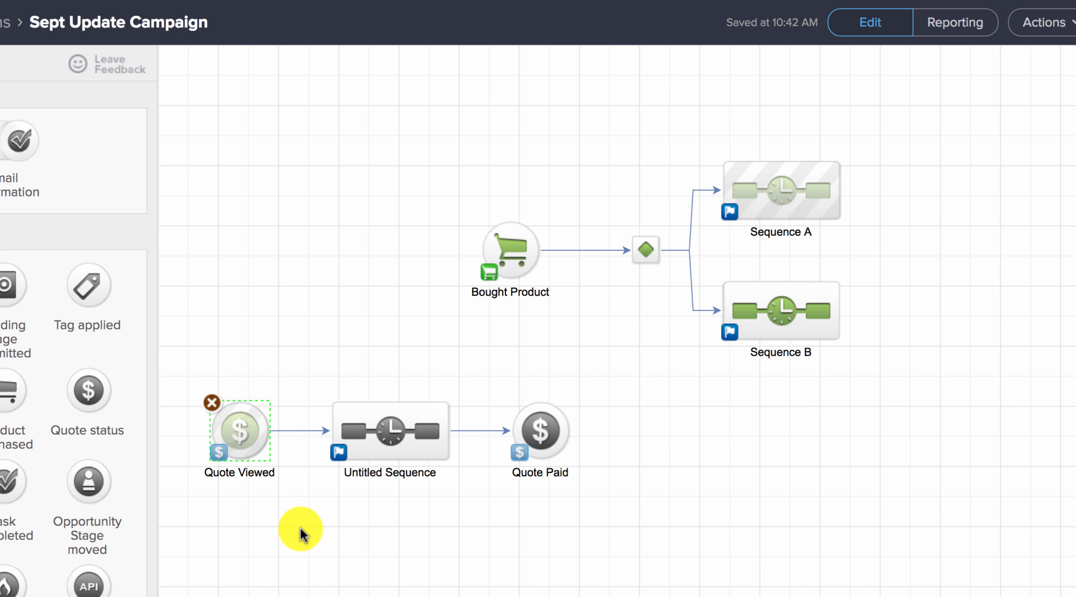
click(386, 451)
click(550, 440)
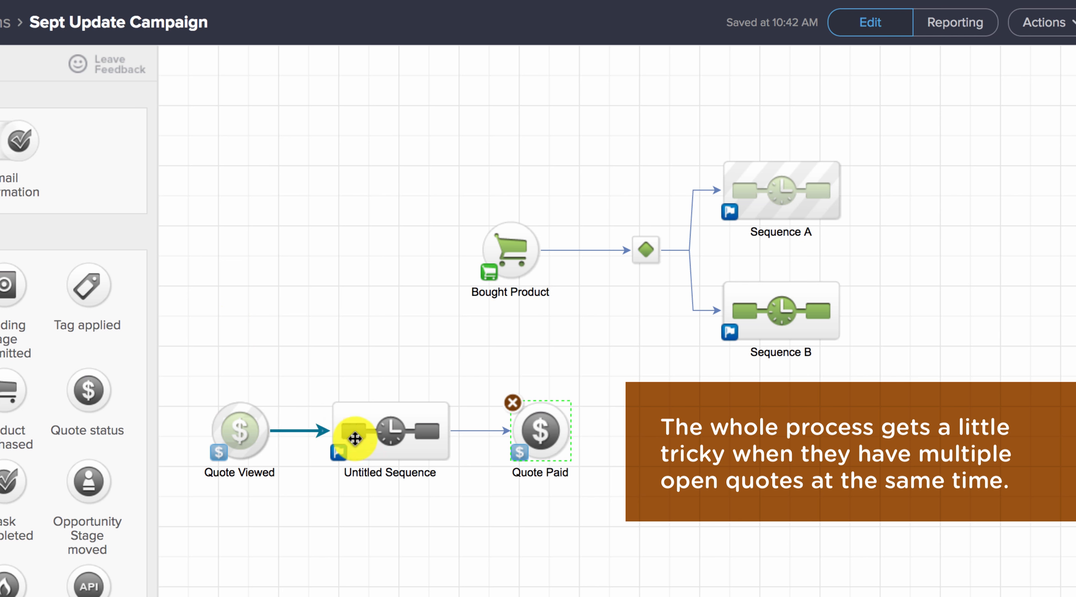
click(375, 445)
drag(298, 361, 457, 501)
click(527, 431)
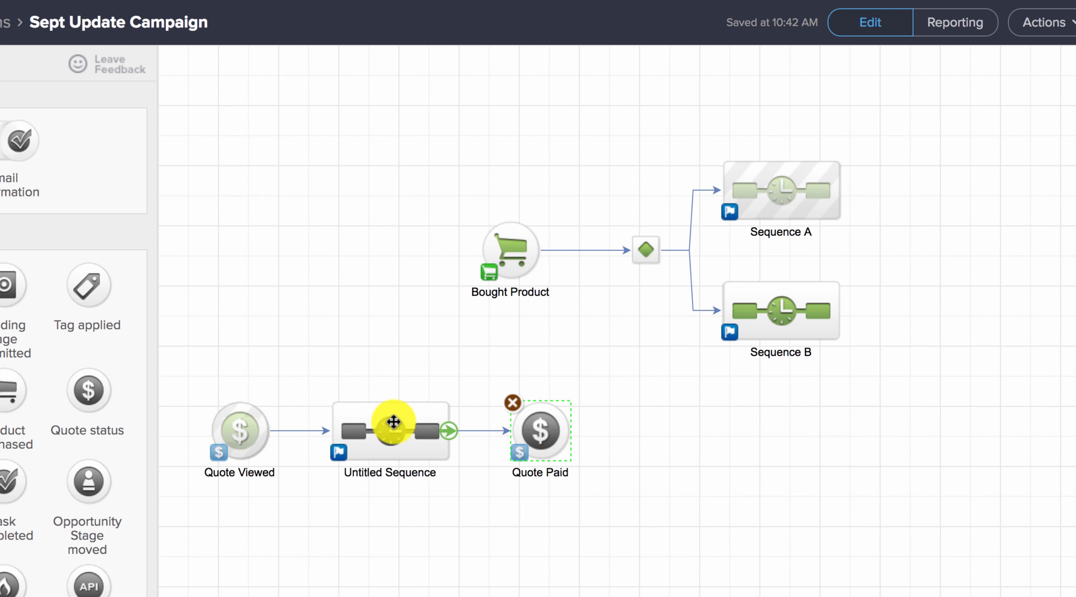
drag(188, 373, 296, 509)
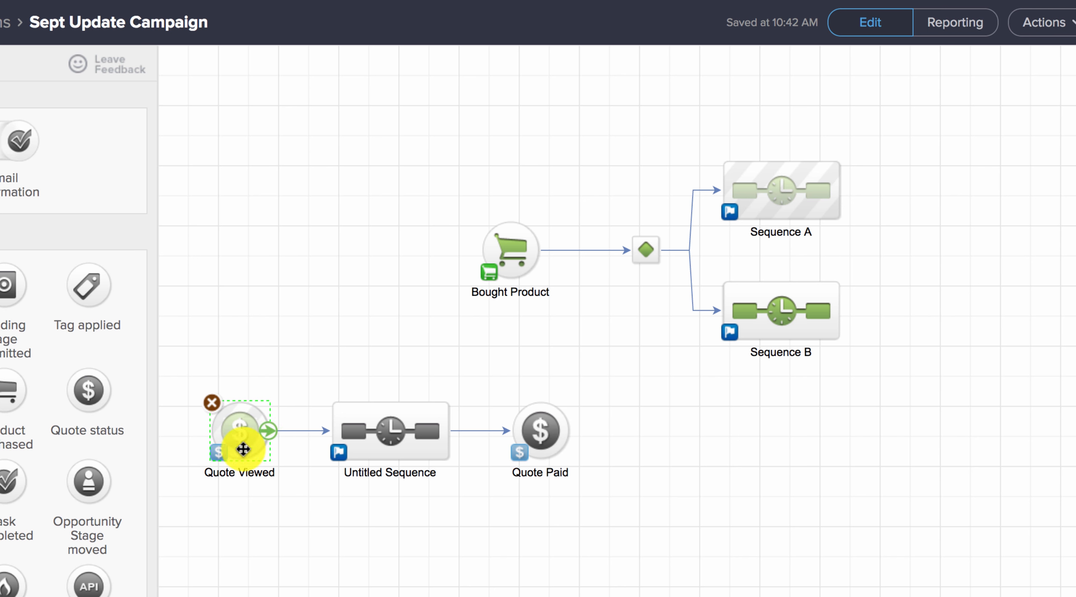
Step: Delete the whole quote flow: the Quote Paid goal, the untitled sequence and the Quote Viewed goal
drag(181, 370, 626, 528)
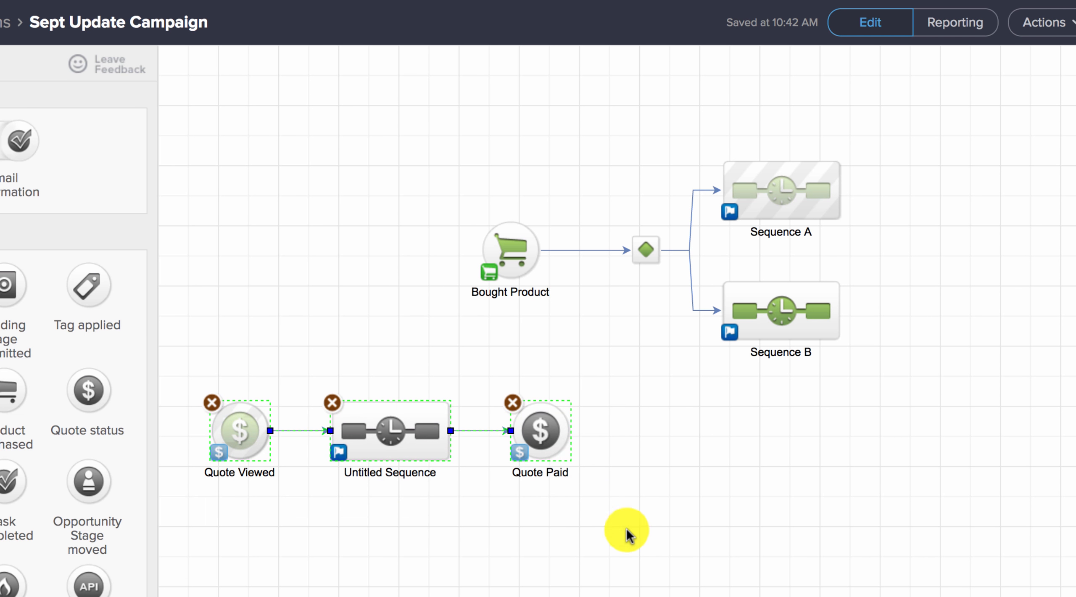
click(515, 411)
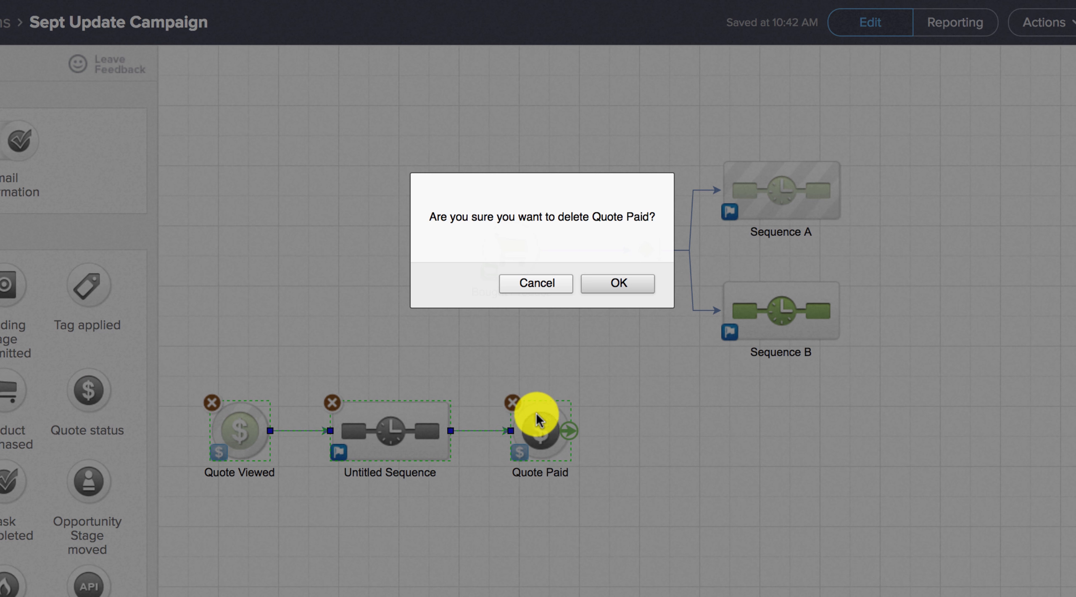
click(622, 285)
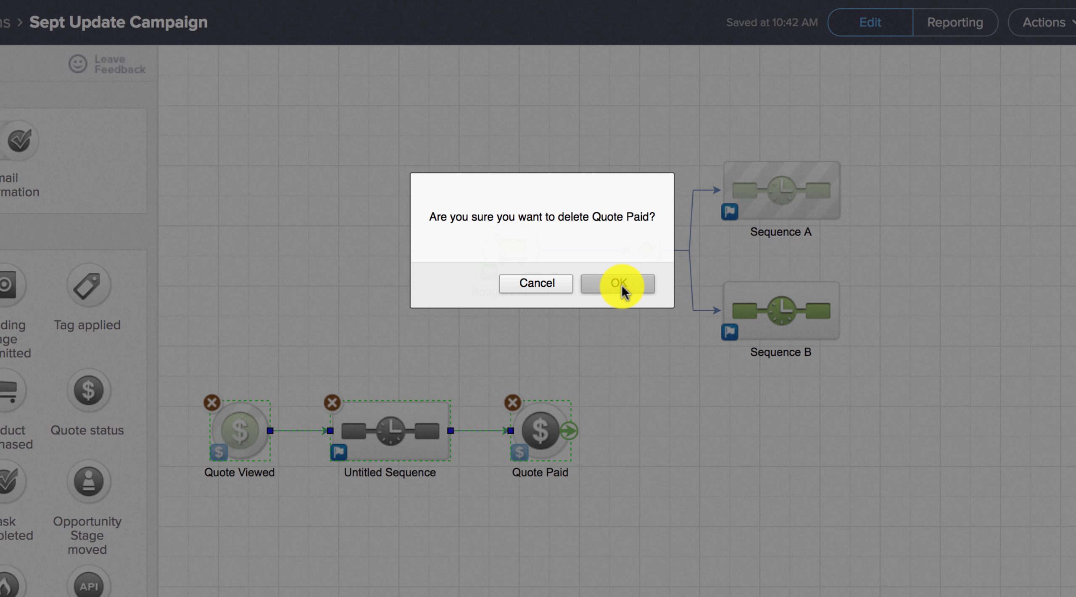
click(333, 406)
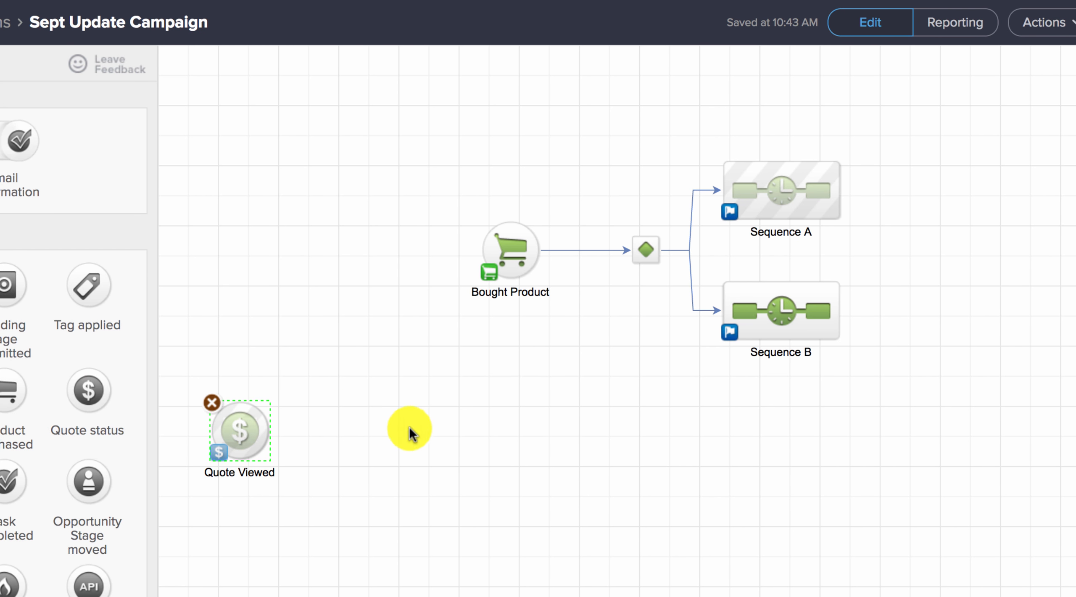
click(212, 404)
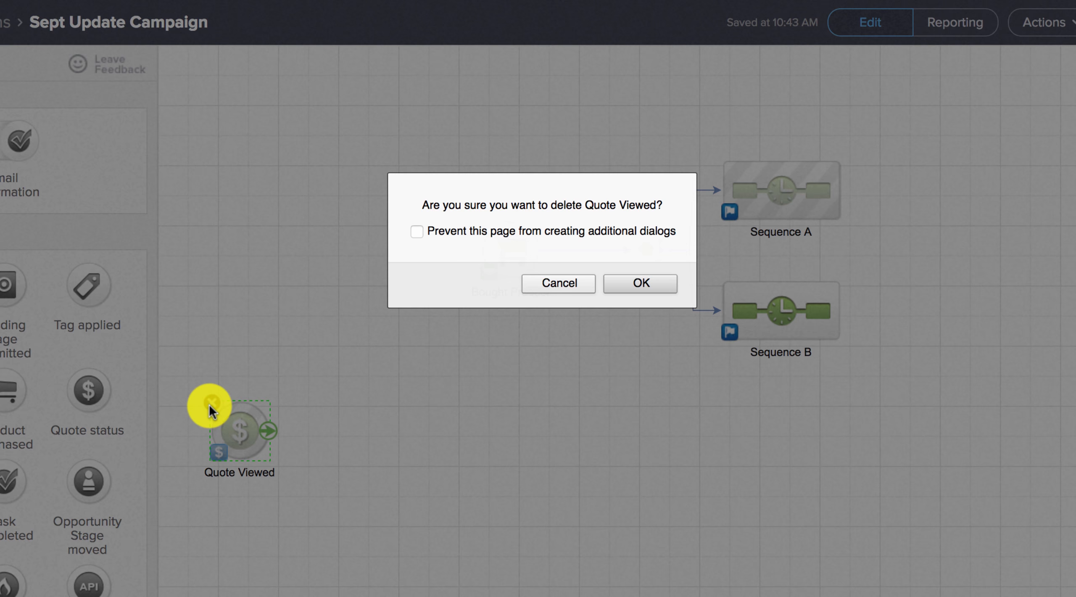
click(647, 287)
Step: Move the entire Bought Product flow, including the decision diamond, Sequence A and Sequence B, slightly down the canvas
drag(437, 118, 962, 454)
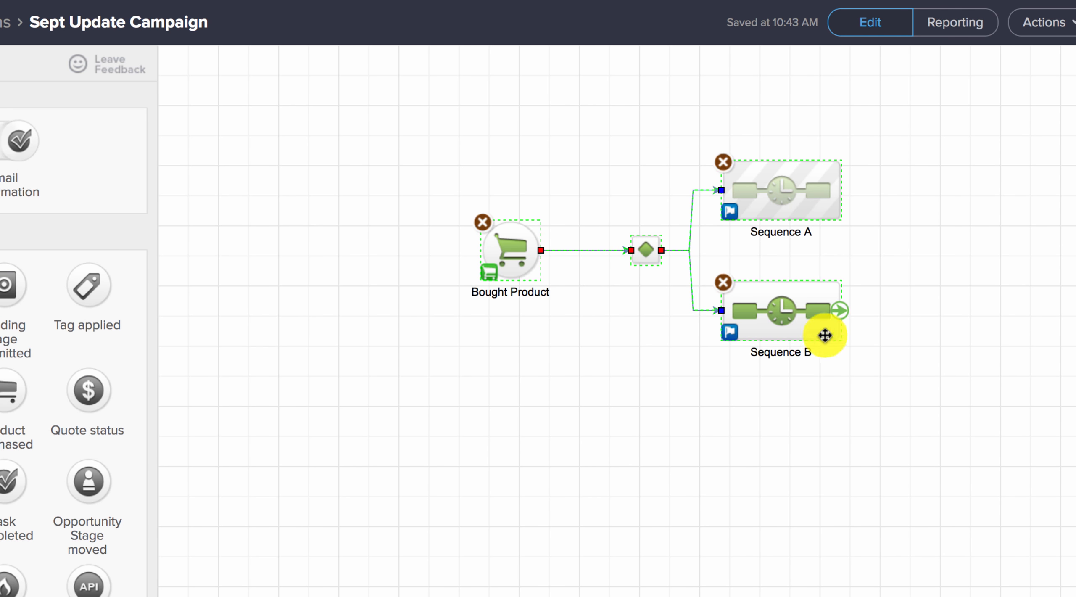
drag(791, 318, 777, 385)
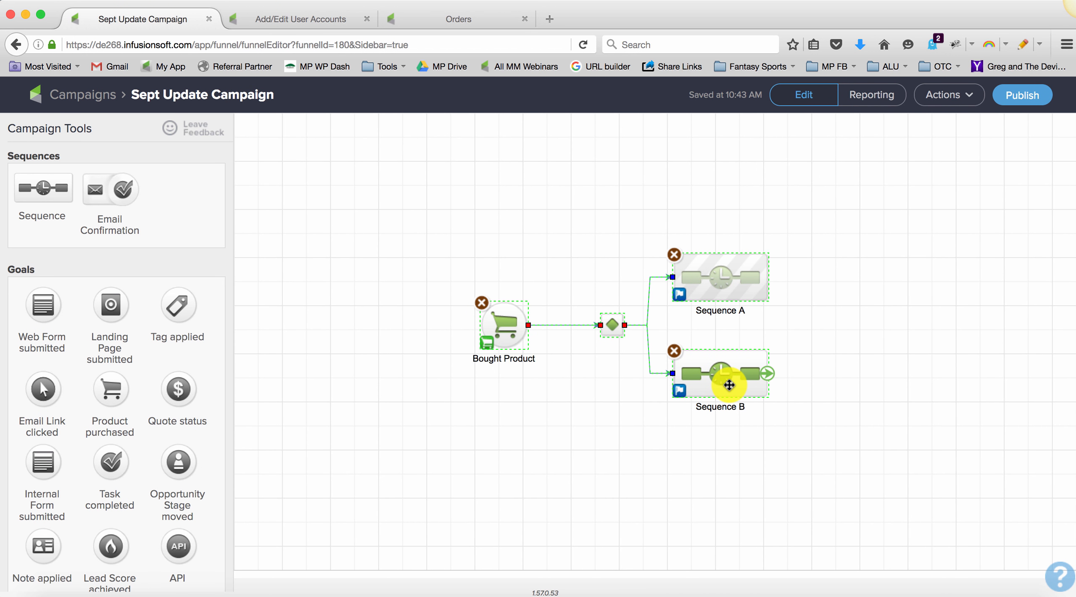
click(668, 488)
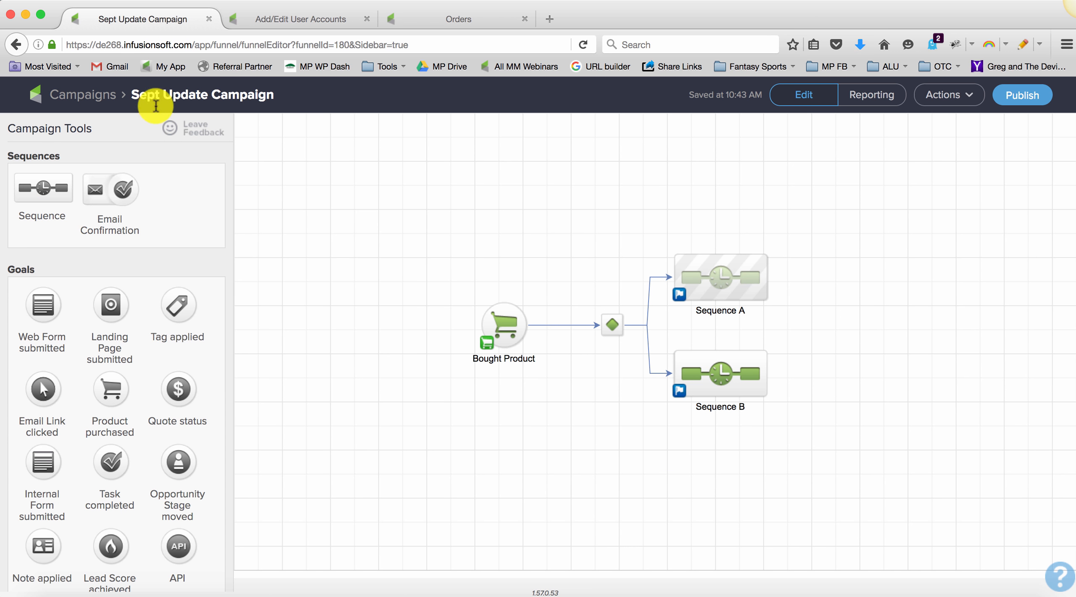
Step: Examine the redesigned Campaign Tools palette, looking through its sequence tools, goal types and other items
click(937, 98)
click(897, 435)
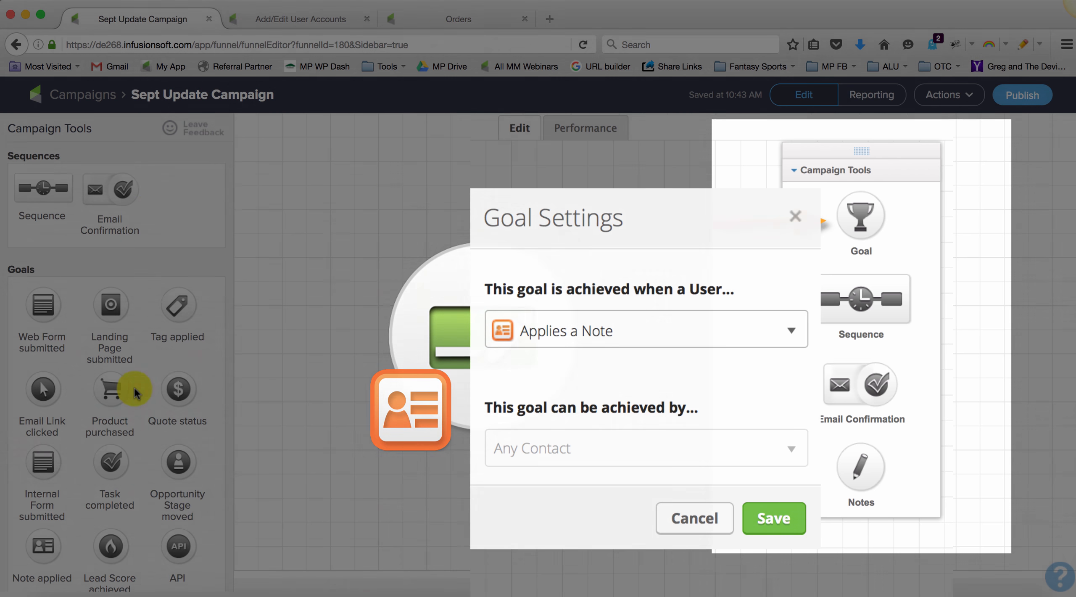
scroll(136, 386, down, 3)
scroll(135, 393, up, 3)
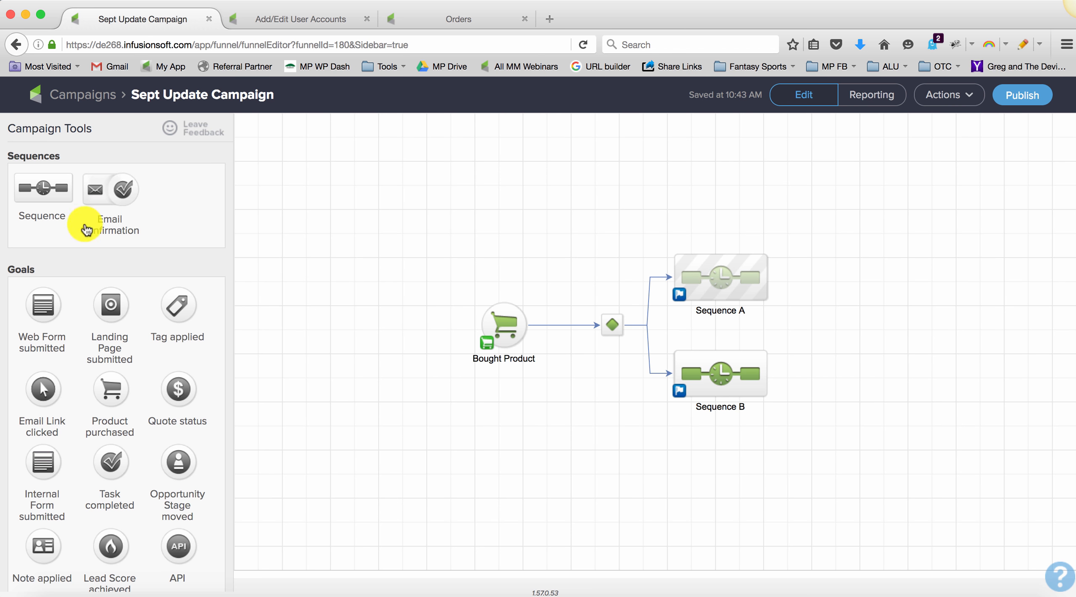
scroll(206, 358, down, 3)
scroll(205, 358, up, 3)
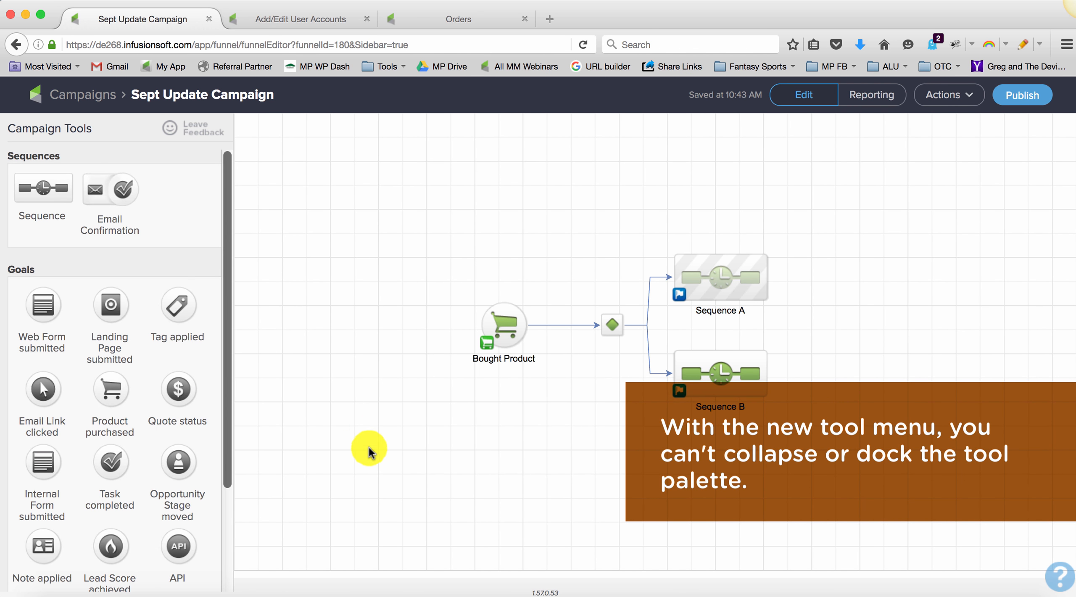
drag(319, 424, 359, 456)
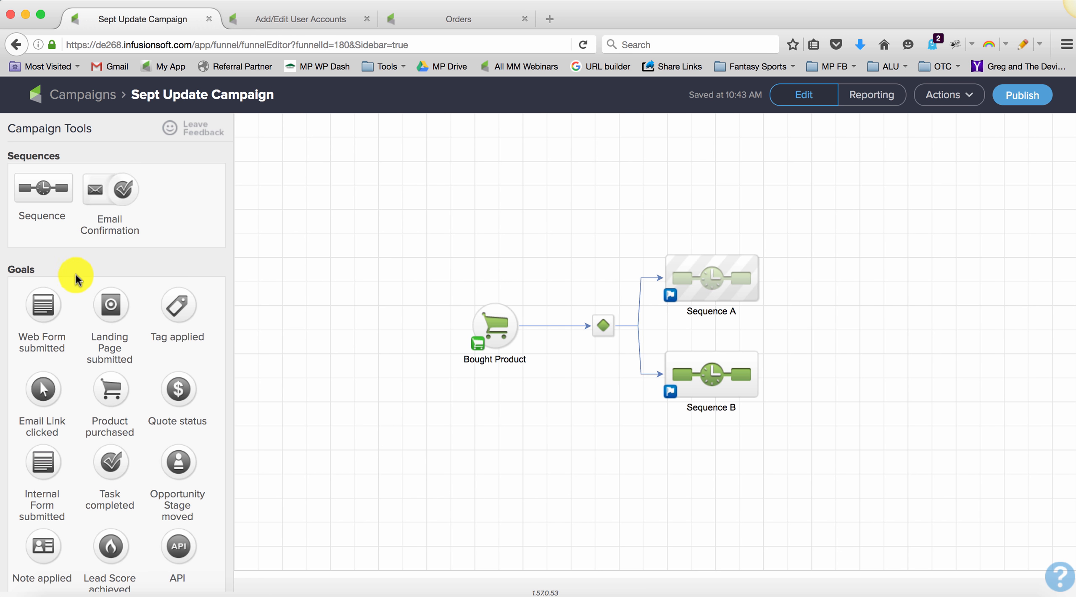
scroll(74, 277, down, 5)
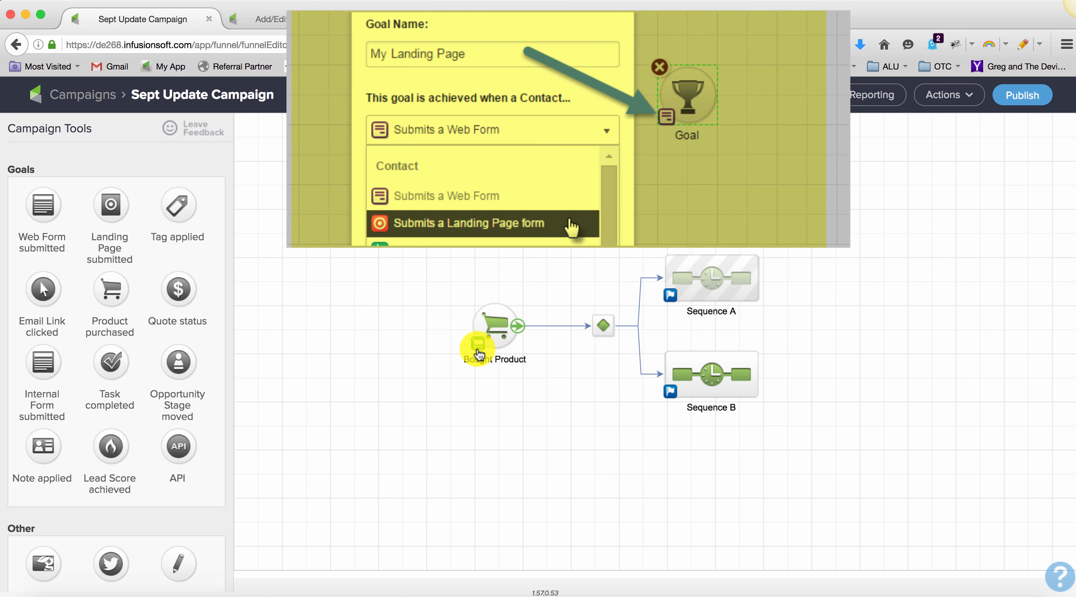
Step: Check the Bought Product goal's settings without changing them and delete that goal from the campaign
click(478, 352)
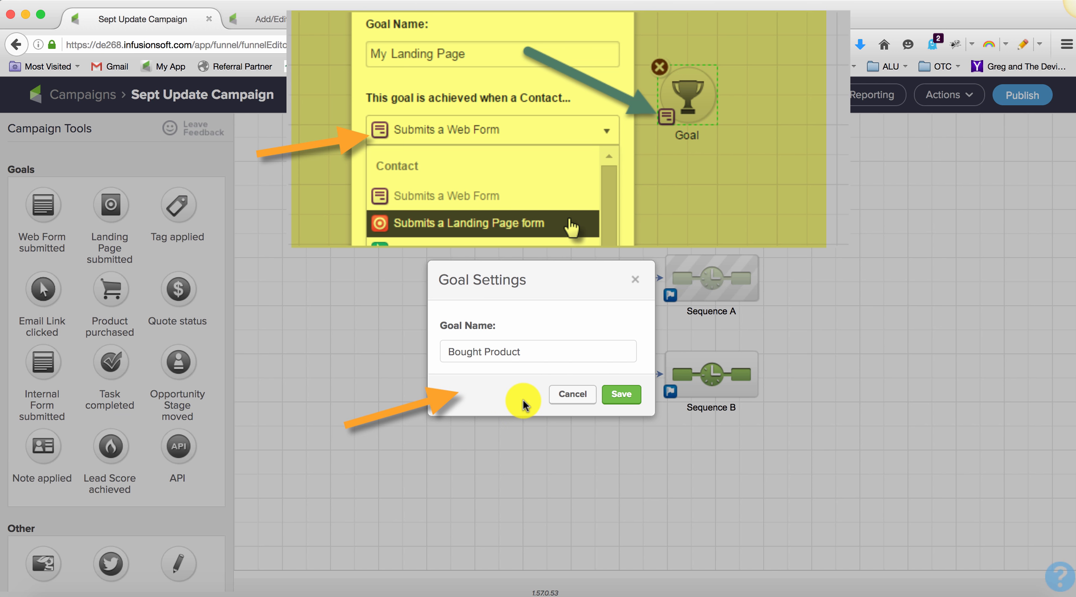
click(569, 396)
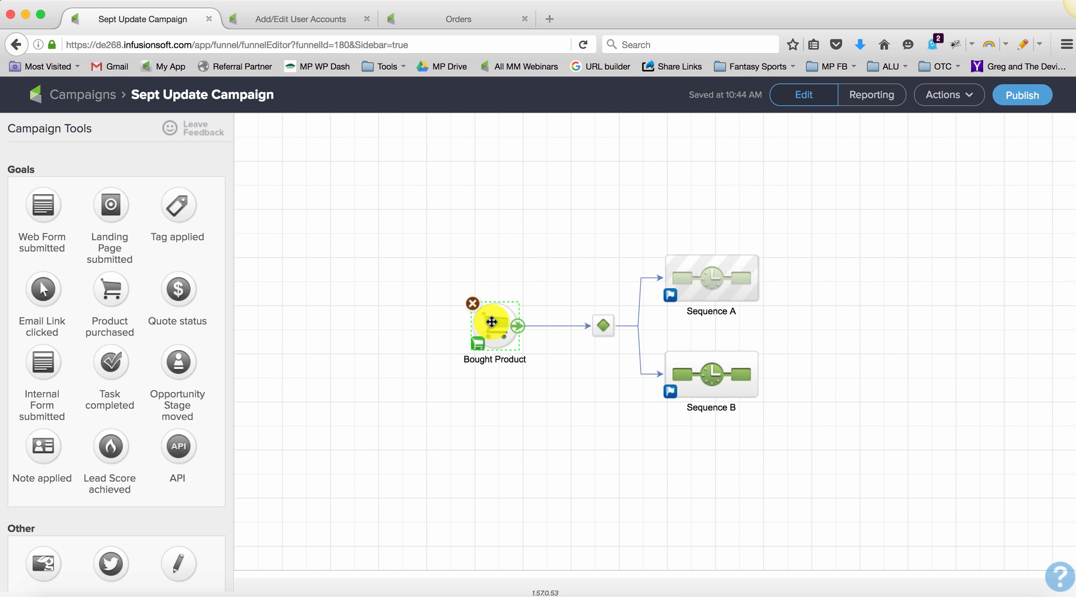
click(473, 305)
click(590, 303)
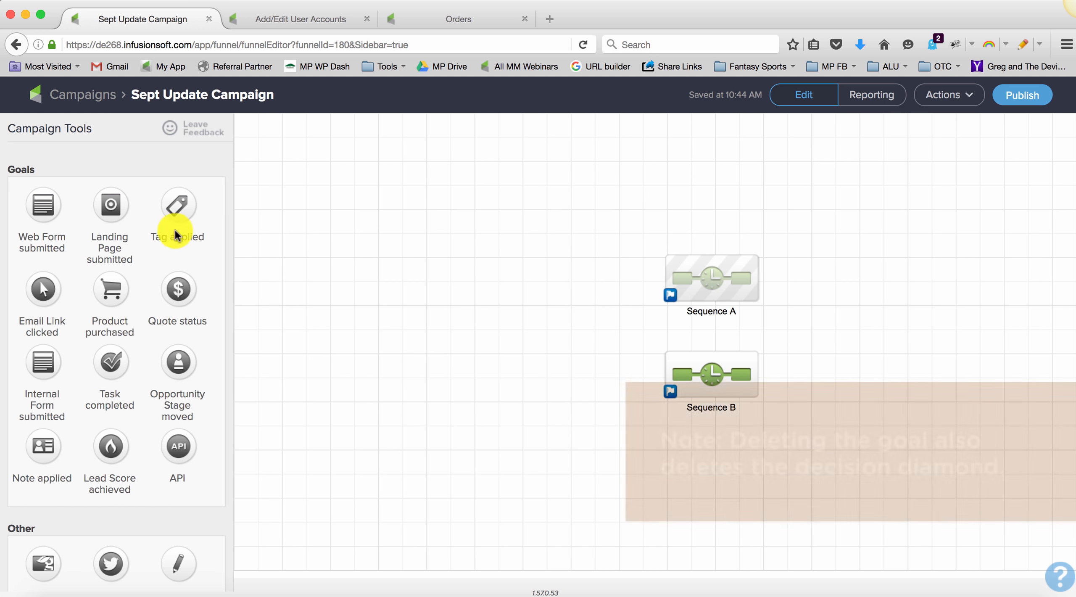
Step: Add a Tag applied goal in front of Sequence A and Sequence B, and name it New Name
drag(170, 203, 520, 321)
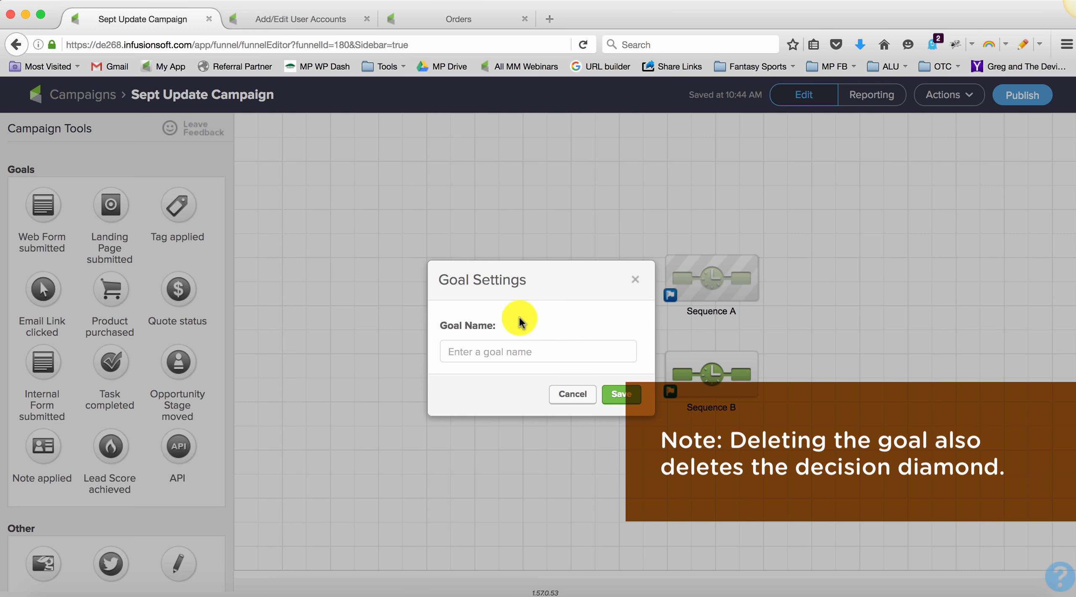
click(595, 351)
text(New Name)
click(621, 394)
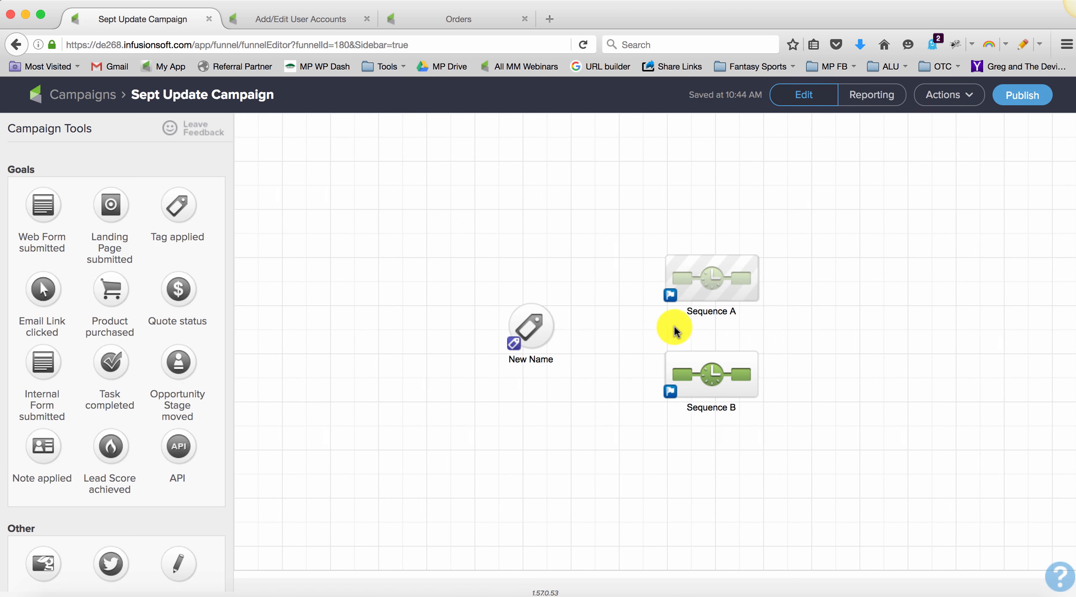
Step: Connect the New Name goal to Sequence A and Sequence B, and move the goal slightly left of the decision diamond
mouse_move(567, 330)
drag(569, 345, 685, 276)
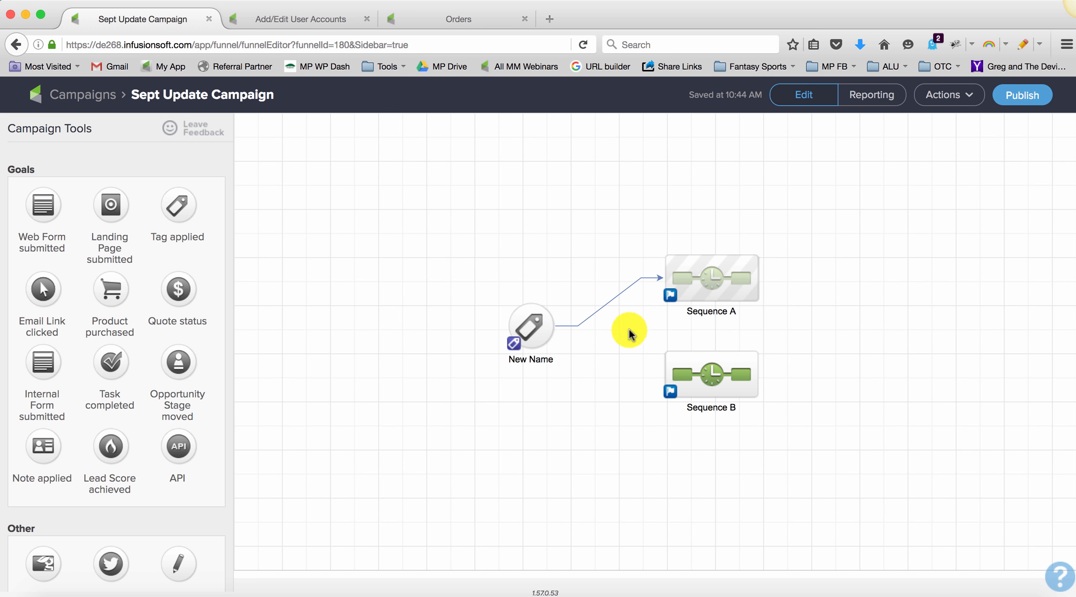
drag(553, 328, 671, 373)
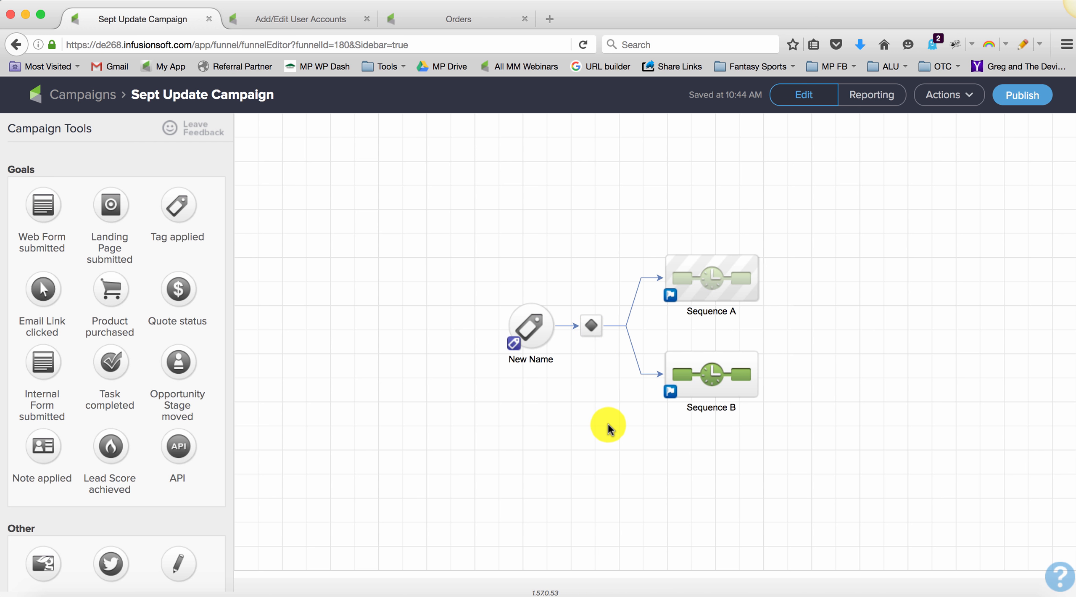
drag(765, 423, 637, 228)
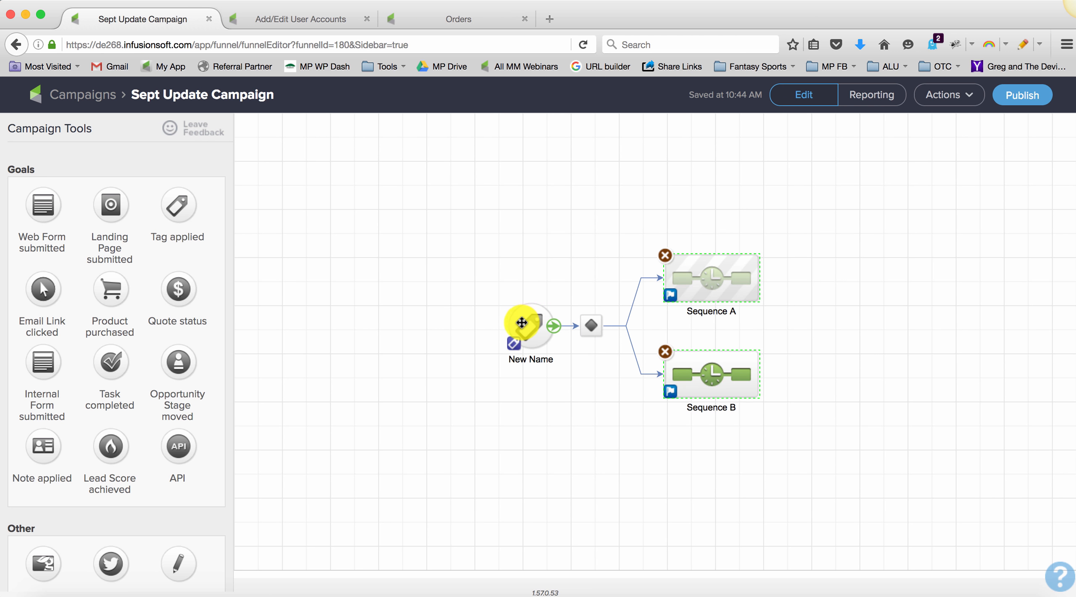
drag(521, 322, 497, 322)
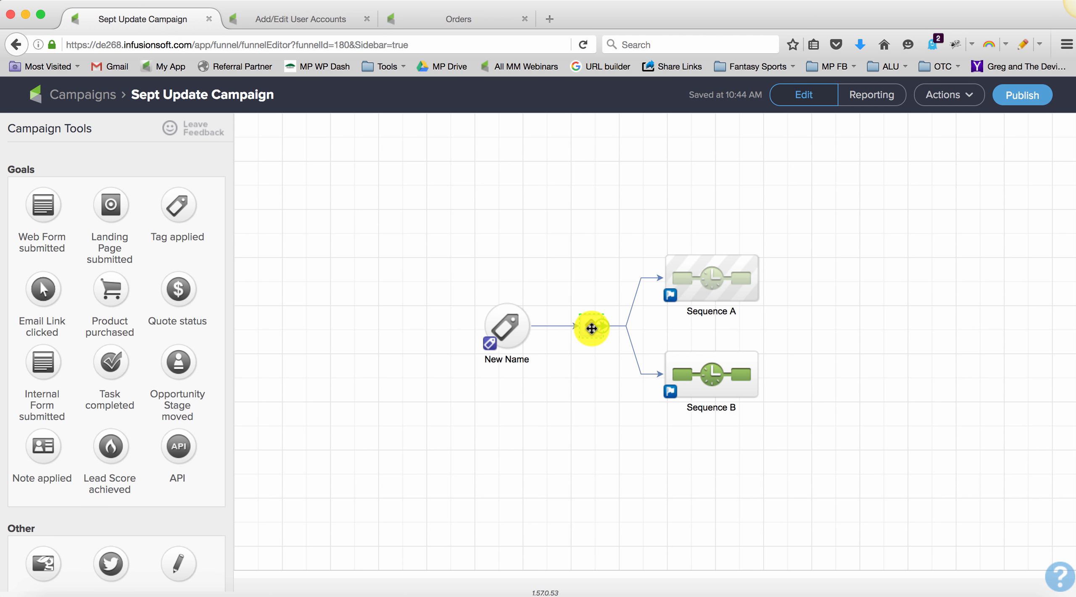
Step: Delete the New Name goal from the campaign
drag(452, 279, 617, 377)
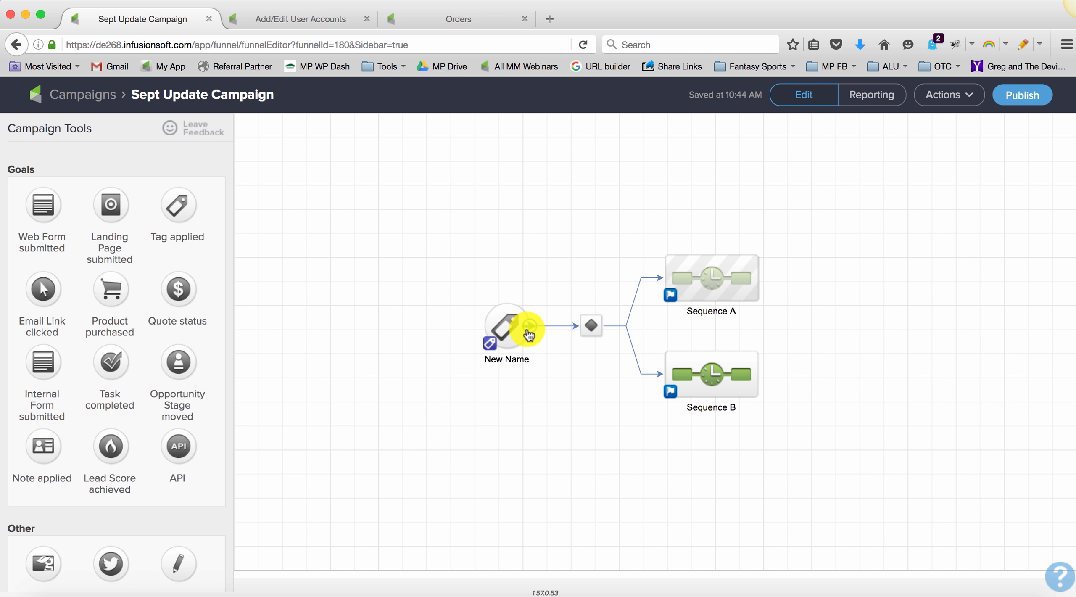
key(Delete)
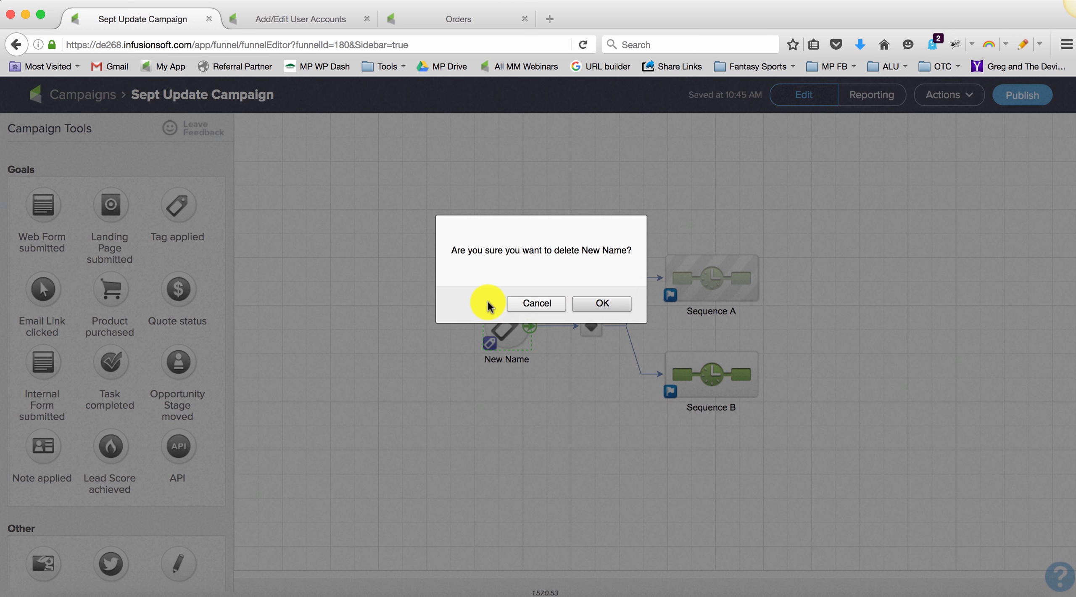
click(600, 301)
Step: Add a new sequence in front of Sequence A and Sequence B, and connect it to both
scroll(76, 221, up, 3)
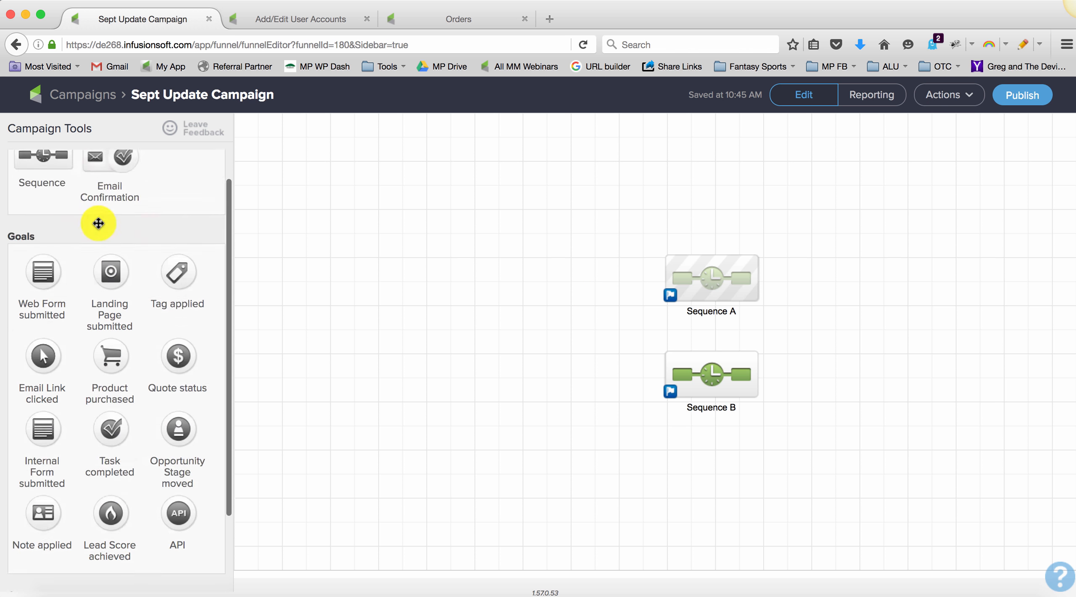
drag(54, 210, 542, 309)
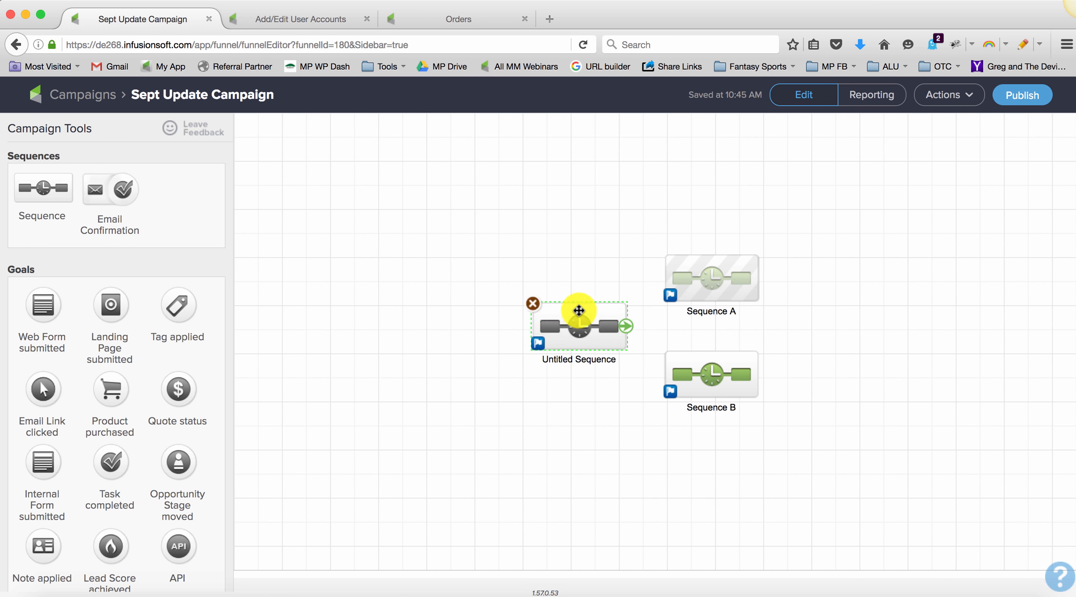
drag(626, 331, 679, 277)
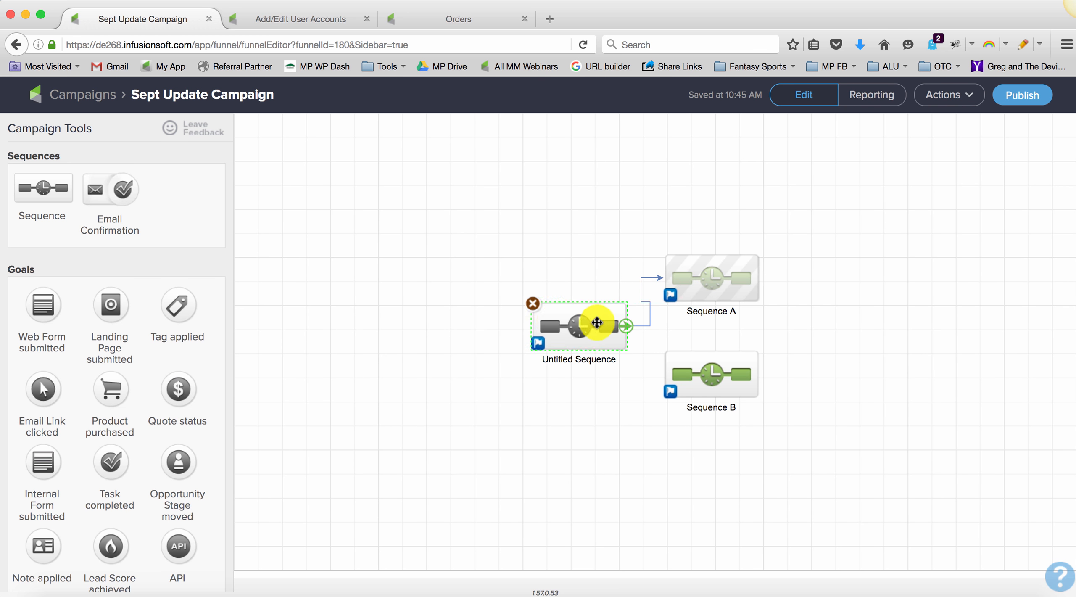
drag(593, 320, 685, 370)
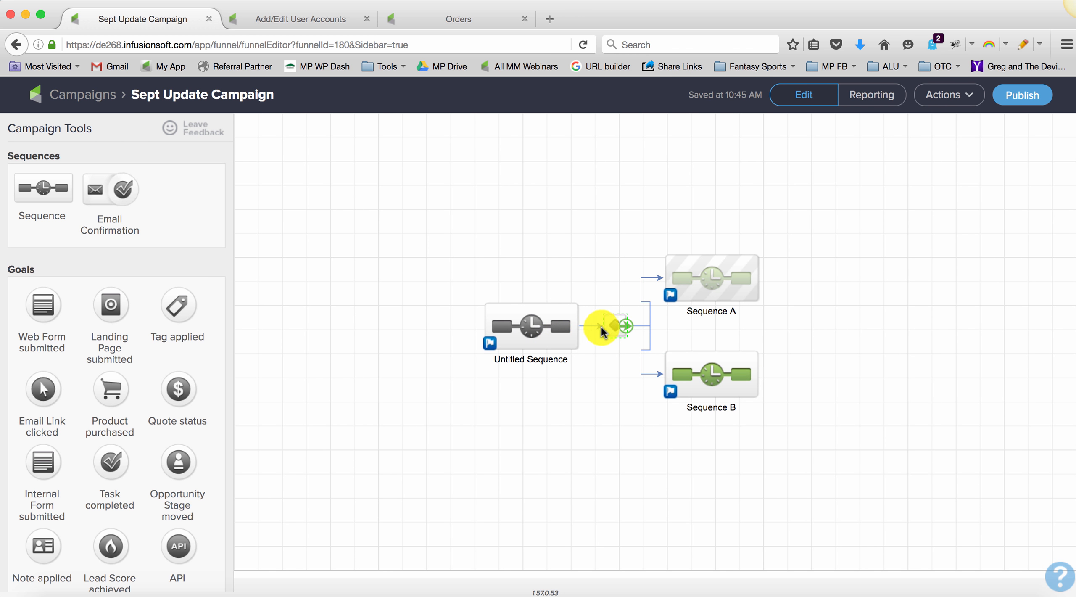
Step: Mark the untitled sequence as Ready and return to the campaign canvas
double_click(527, 321)
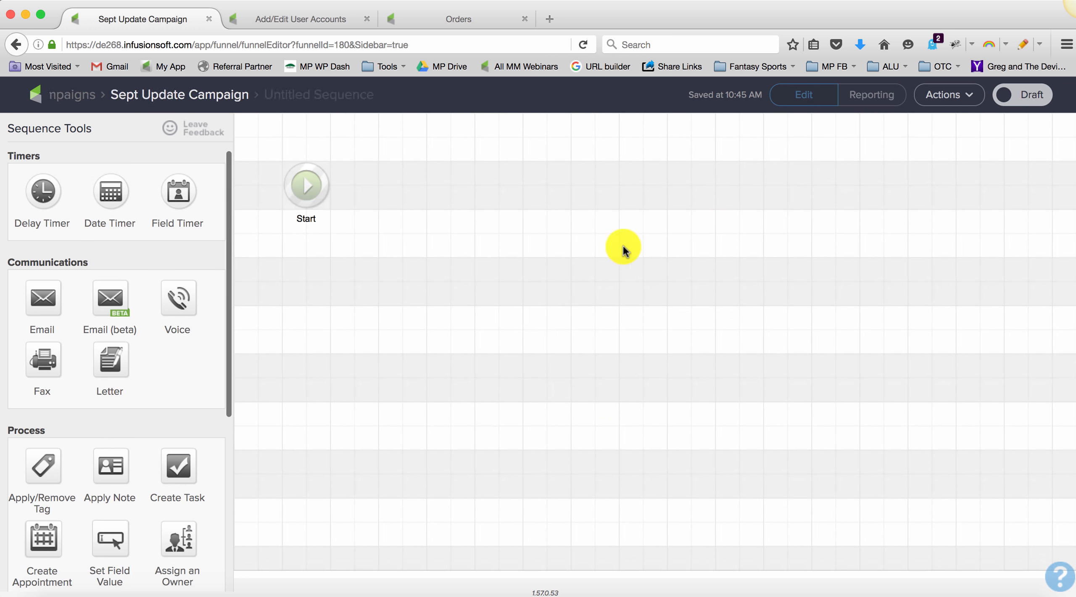
click(1004, 94)
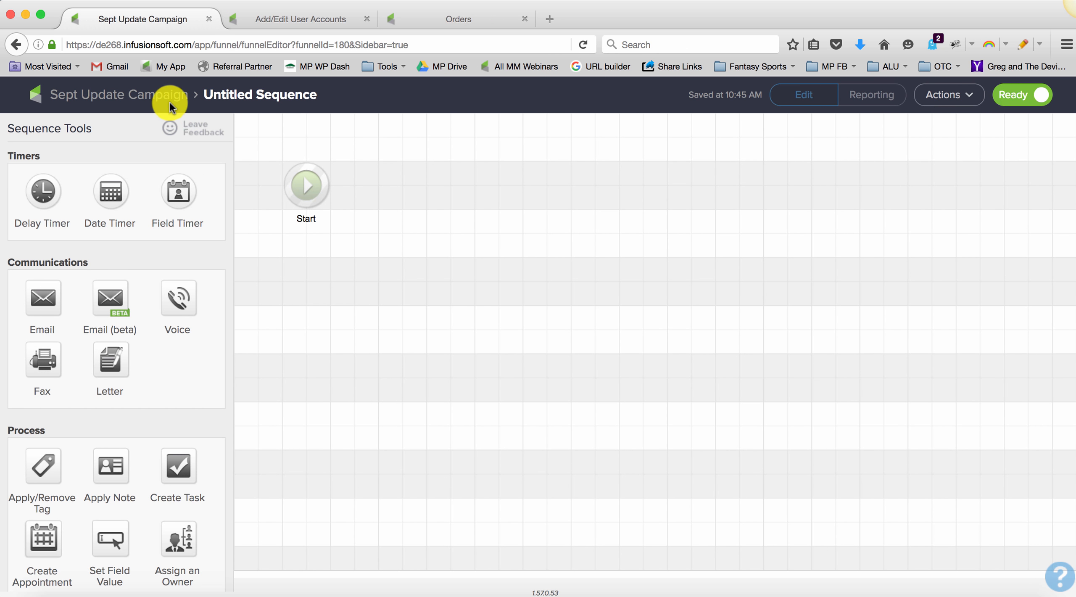
click(128, 95)
Step: Add a Tag applied goal named New Goal in front of the untitled sequence, and connect it to that sequence
drag(176, 306, 385, 320)
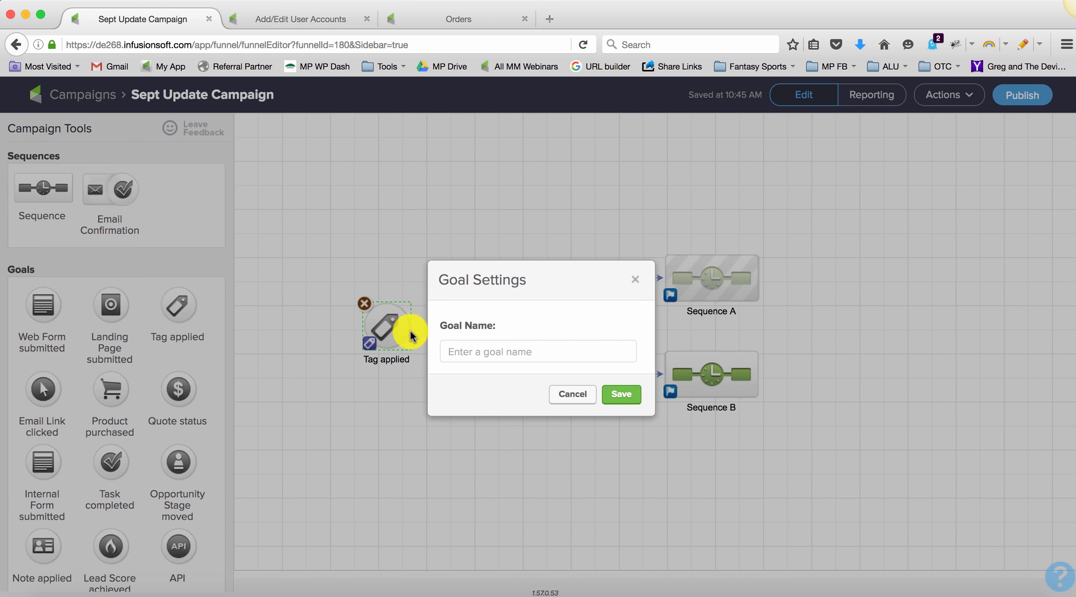
click(527, 350)
text(New Goal)
click(621, 390)
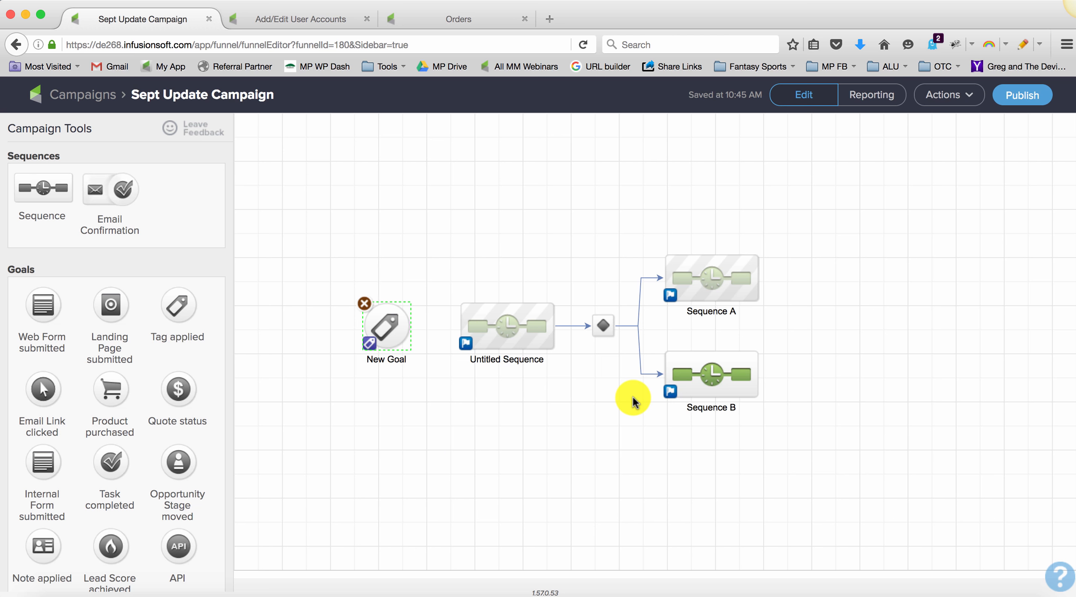
drag(406, 324, 470, 326)
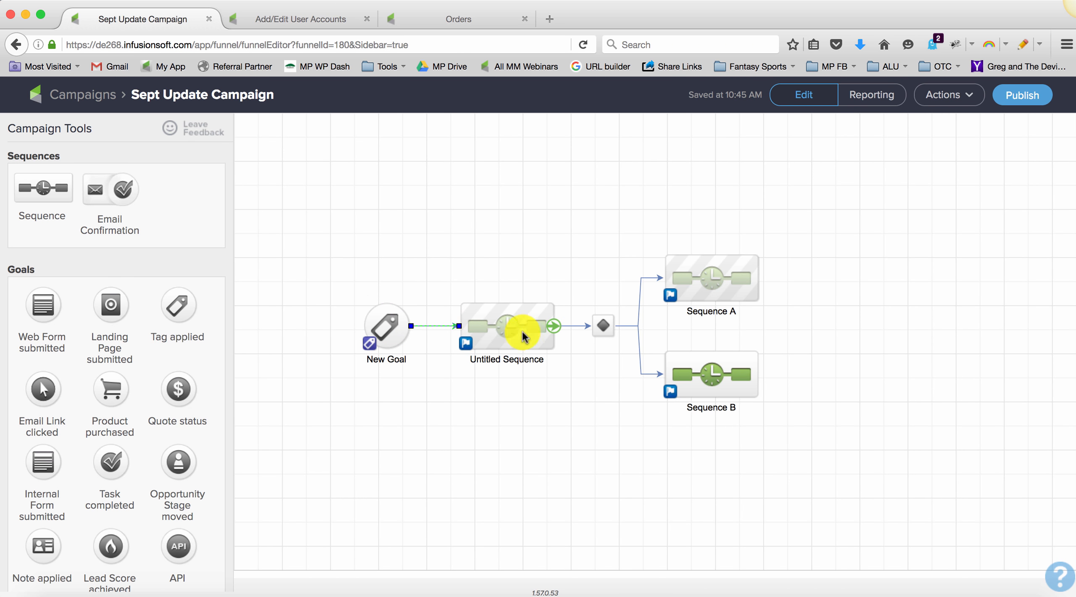
Step: View the decision diamond's rules for Sequence A and Sequence B, and return to the campaign canvas
double_click(601, 326)
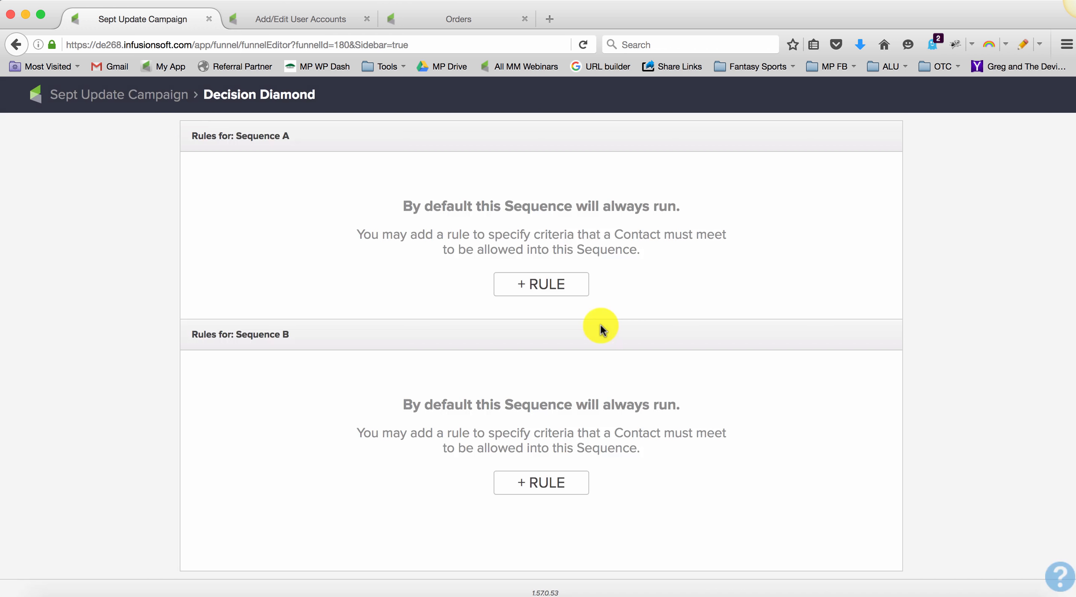
click(118, 94)
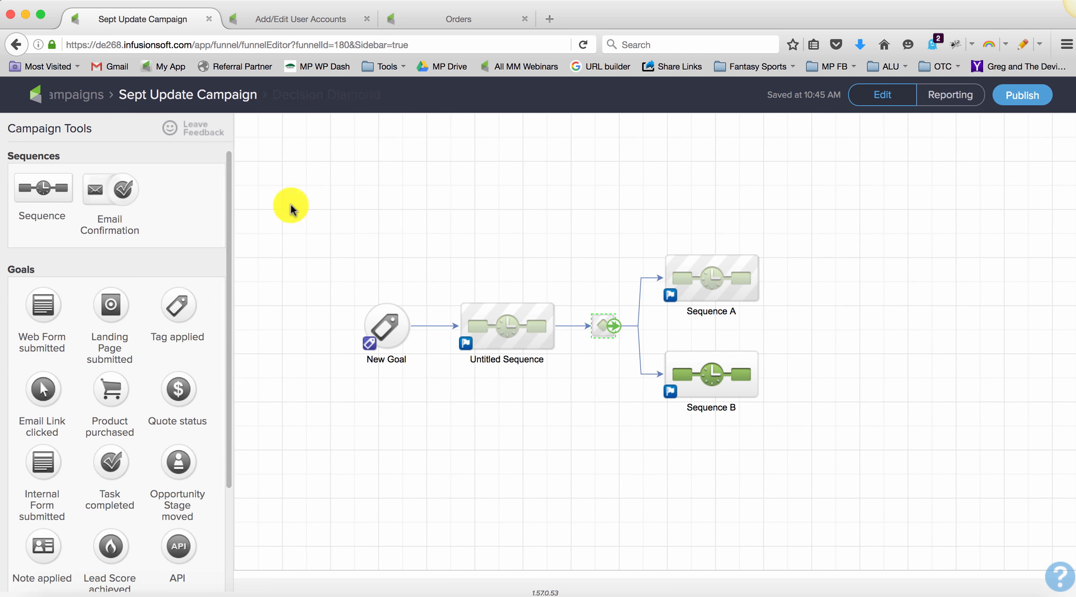
Step: Configure New Goal as achieved when the tag Clicked to August Blog Post is applied, and save it
double_click(384, 326)
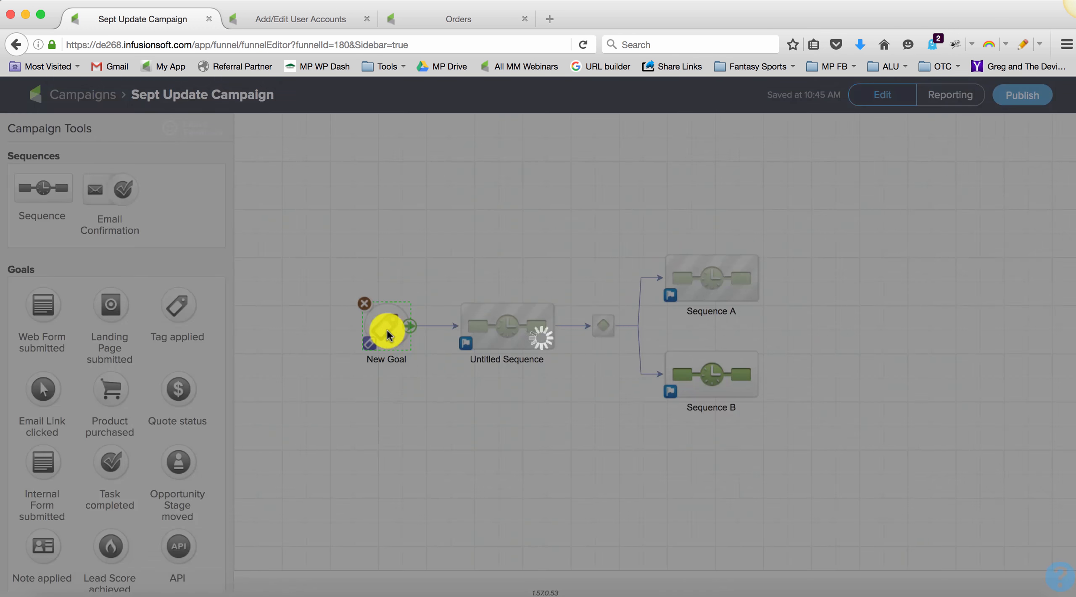
click(451, 340)
click(447, 358)
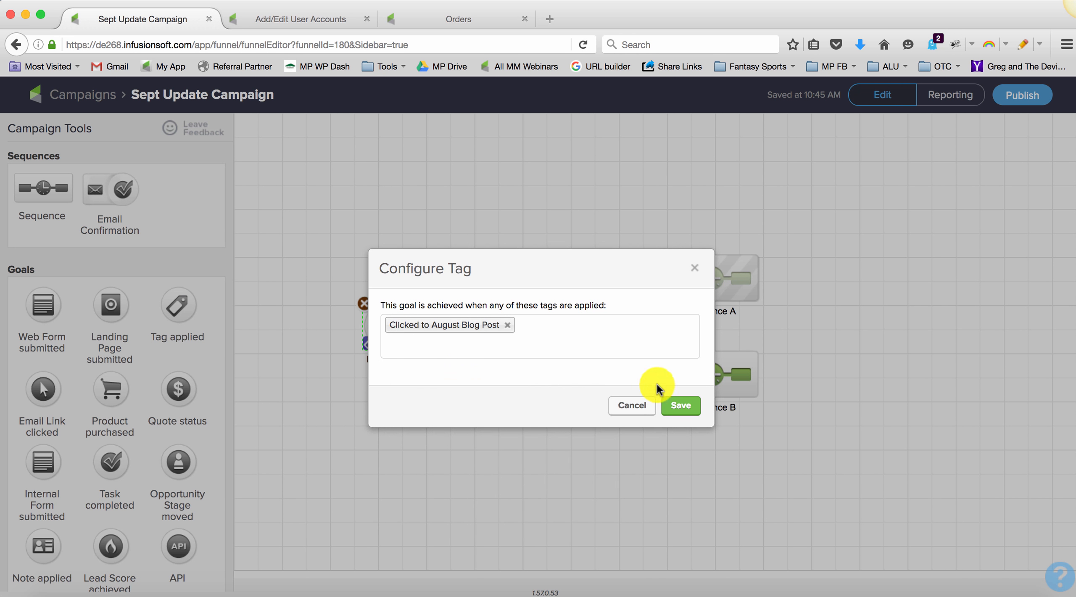
click(680, 405)
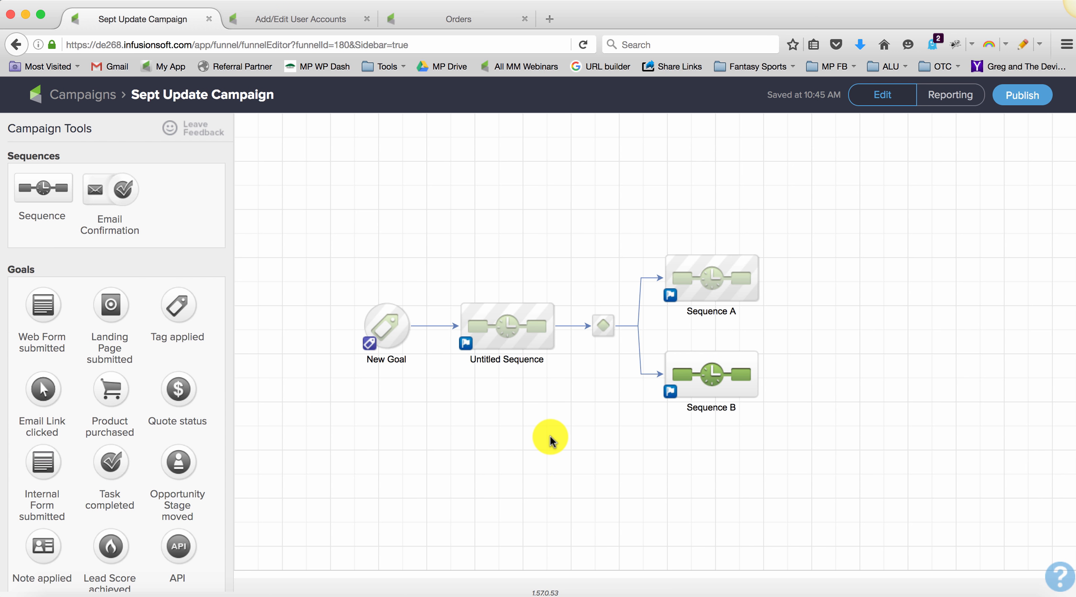
Step: View the Goal Settings of New Goal at the start of the campaign, and close them without changes
drag(326, 277, 572, 389)
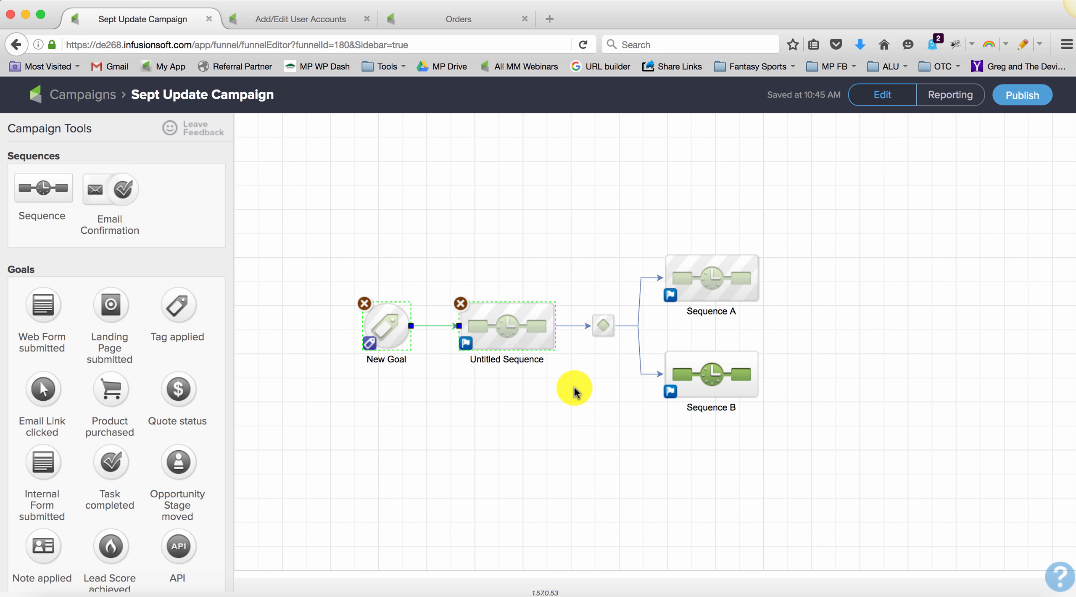
double_click(369, 346)
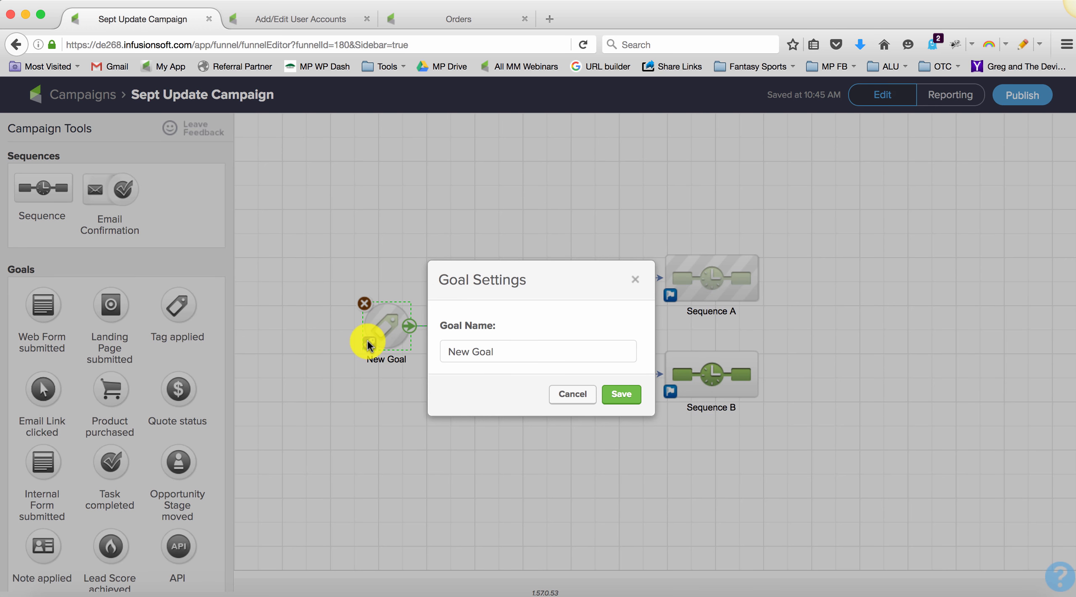
click(567, 391)
click(521, 463)
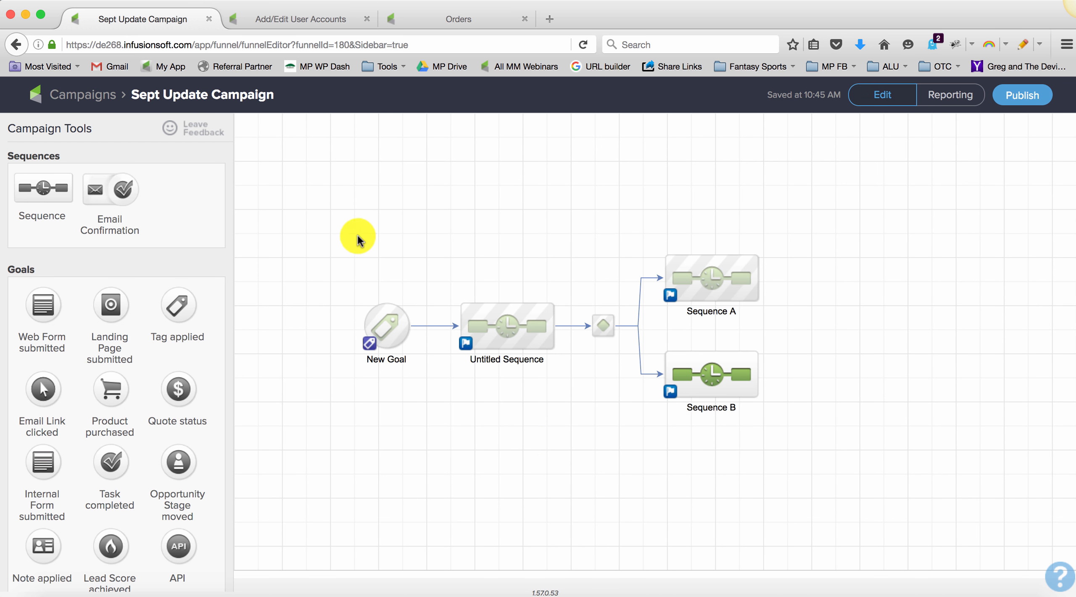
Step: Shift the entire chain of New Goal, decision diamond and all sequences further right on the campaign canvas
drag(338, 203, 787, 452)
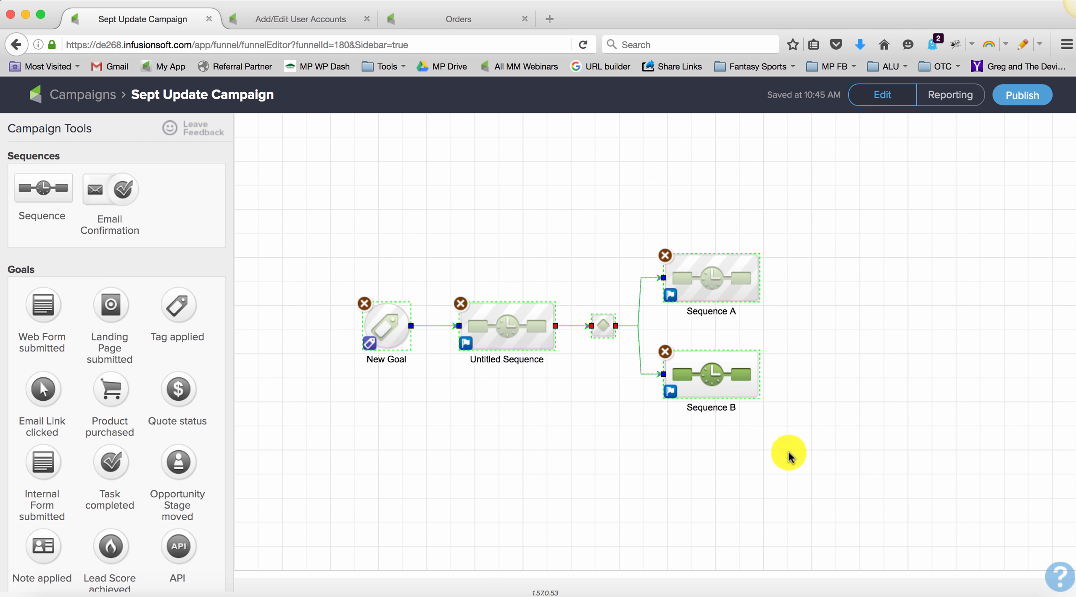
drag(714, 378, 811, 378)
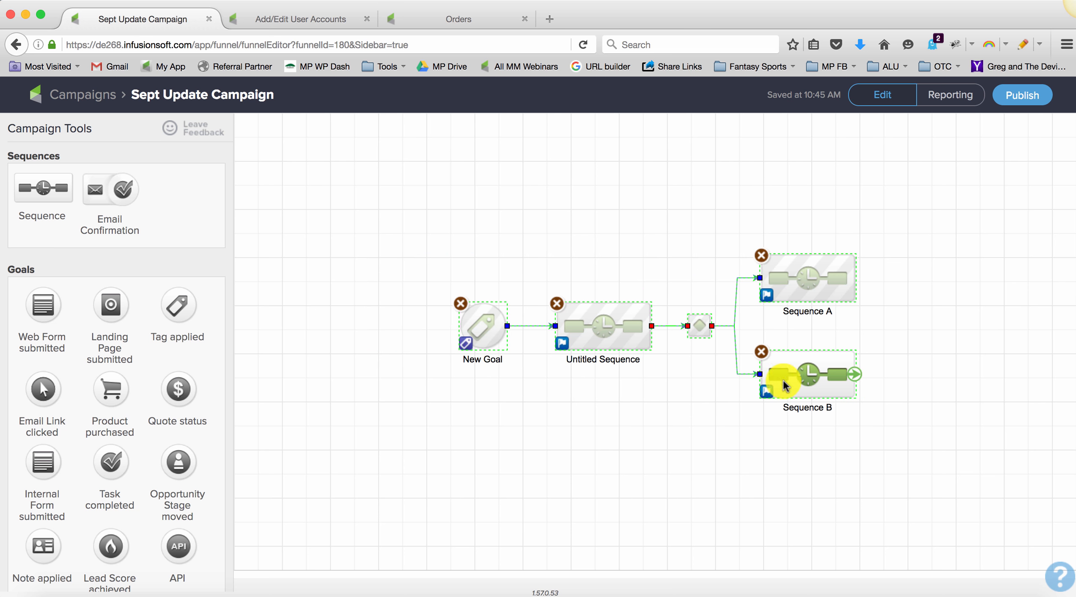
click(548, 396)
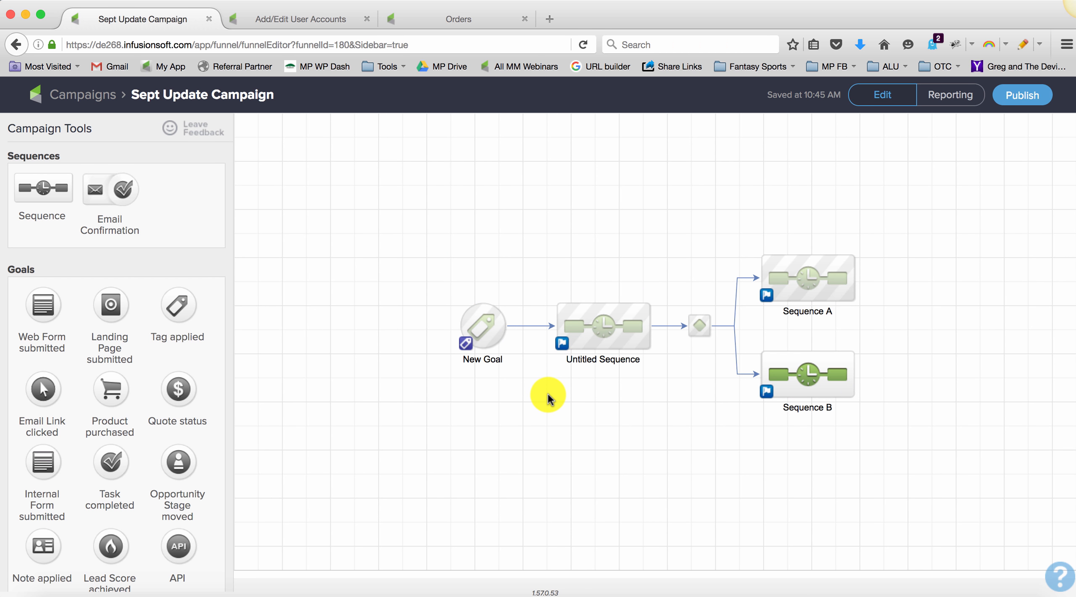
Step: Add a Product purchased goal in front of New Goal and name it Purchase
mouse_move(481, 325)
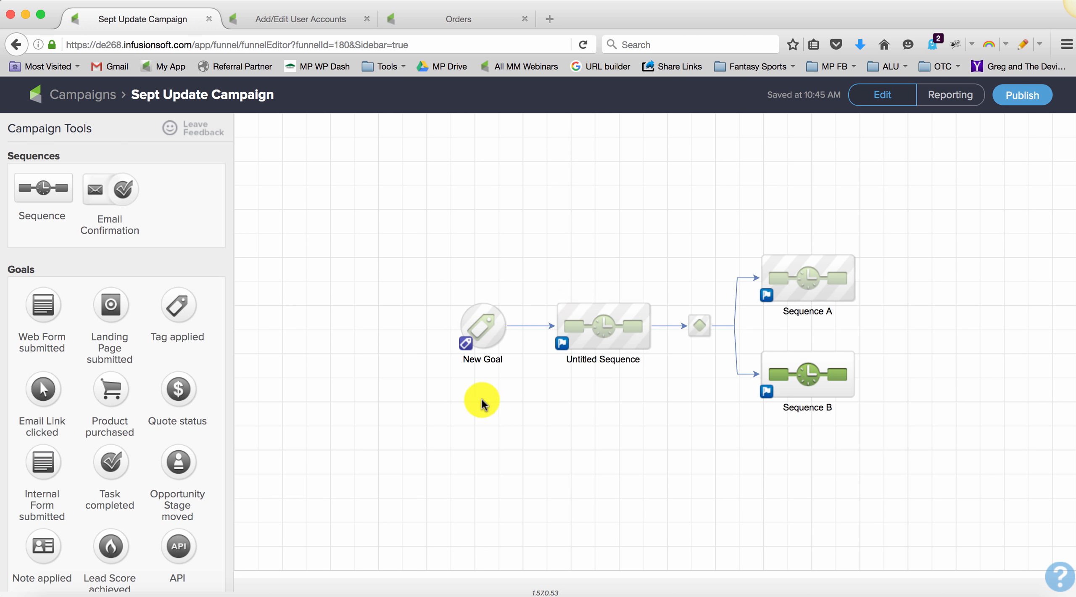
drag(480, 400, 589, 410)
drag(105, 383, 364, 330)
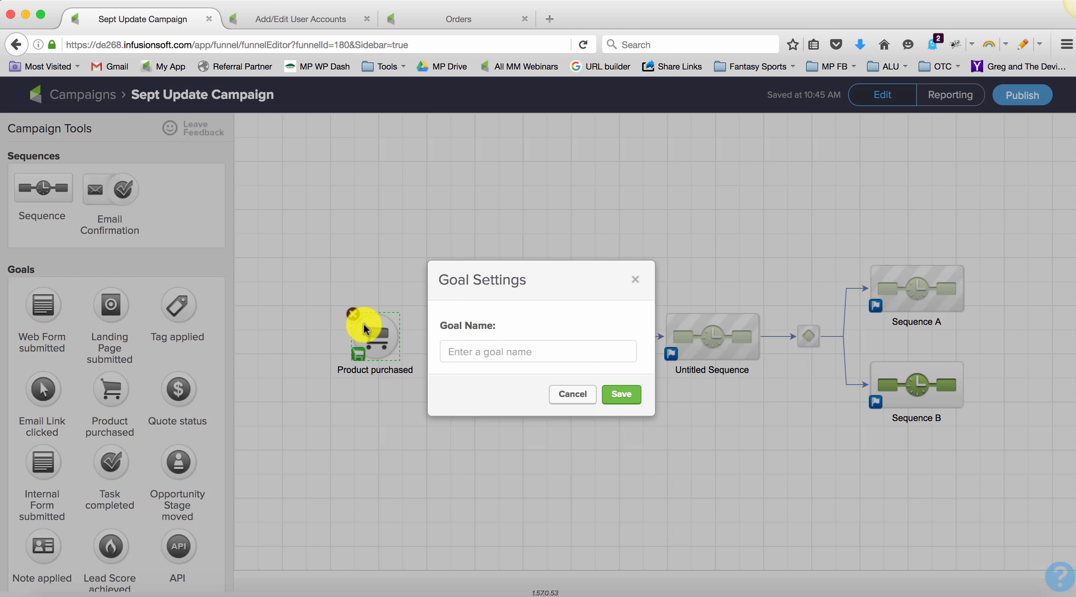
click(466, 351)
text(Purchase)
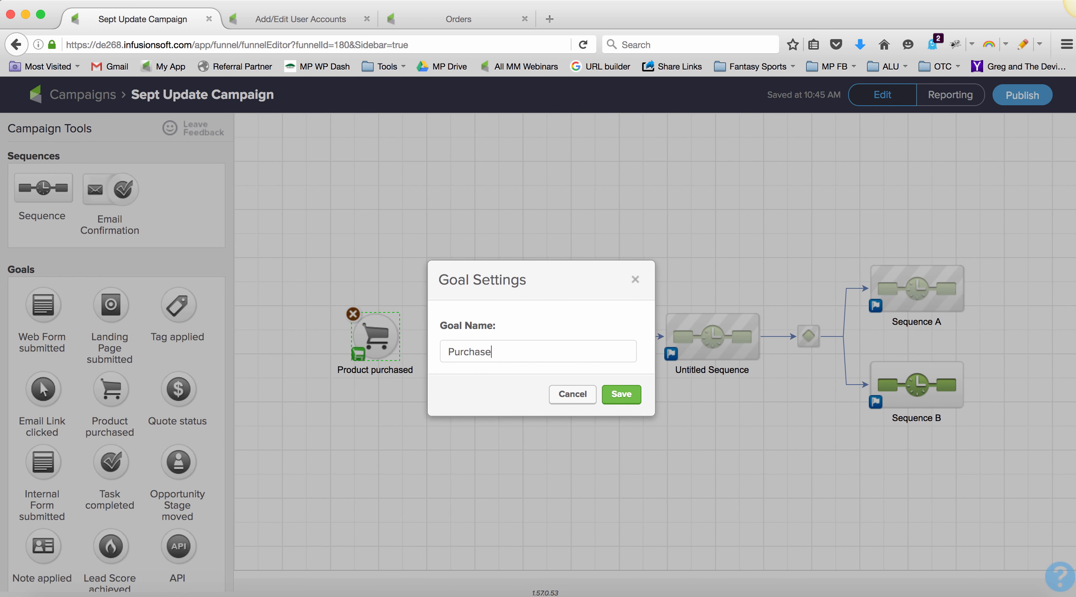
click(618, 395)
Step: Add a sequence named Tag between the Purchase goal and New Goal, connected to both, with Purchase spaced further left
drag(44, 188, 442, 337)
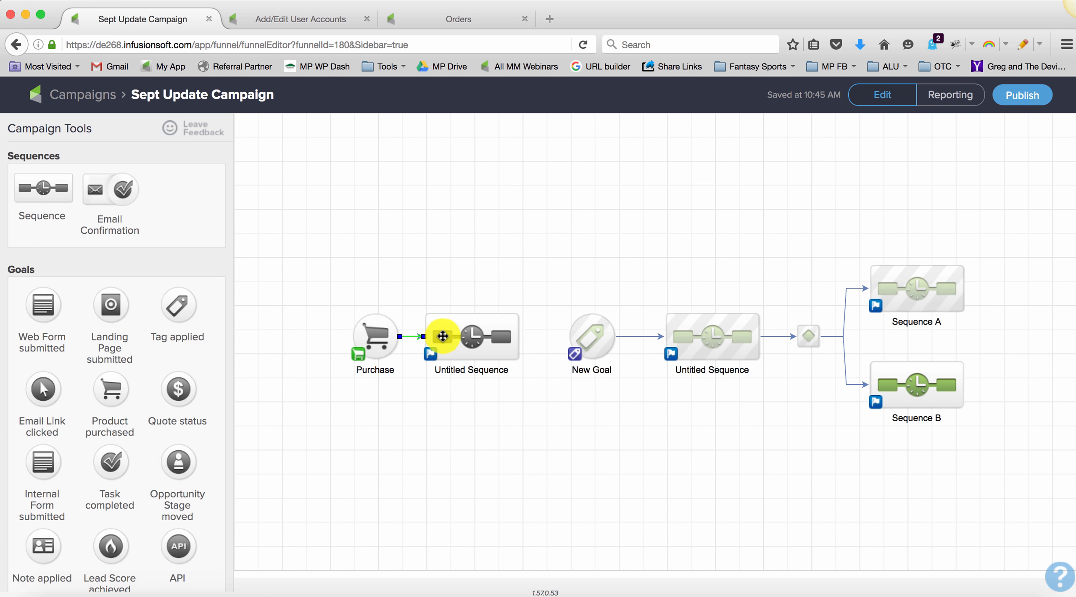
drag(518, 335, 563, 338)
click(456, 340)
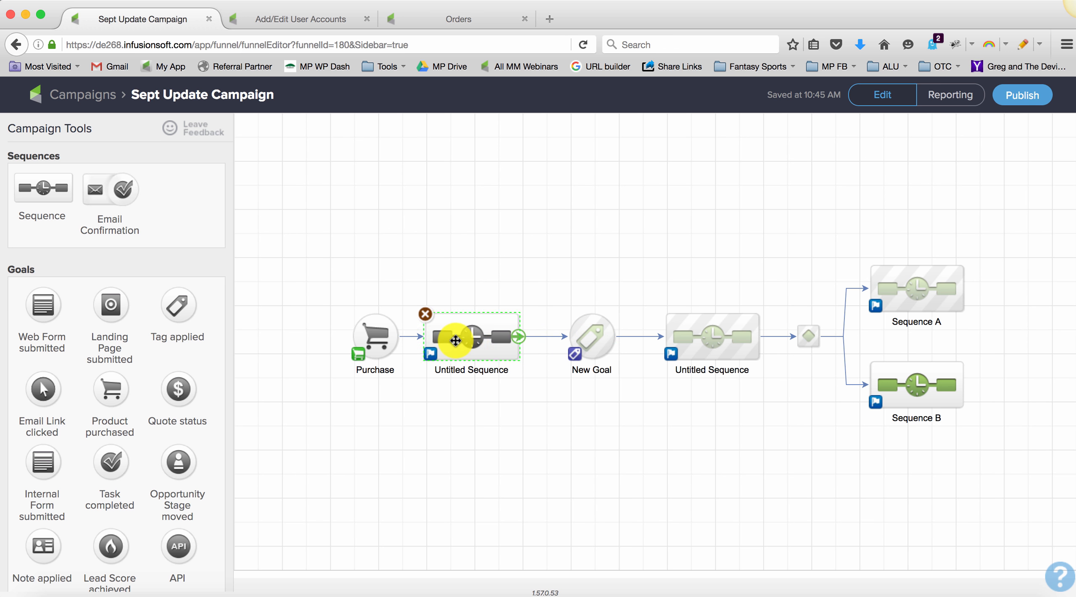
drag(384, 336, 360, 336)
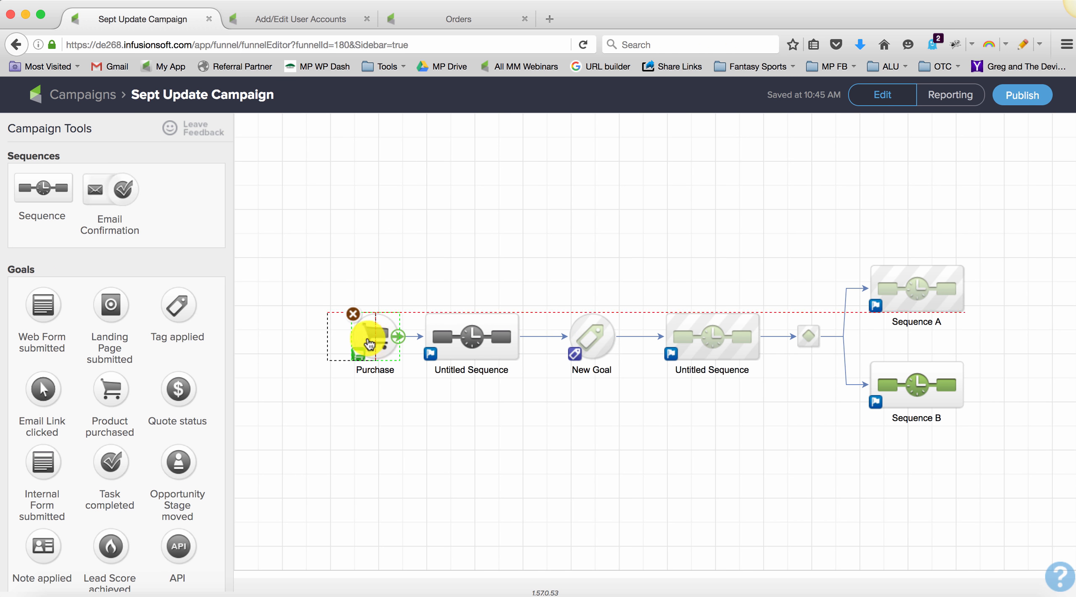
click(479, 374)
text(Tag)
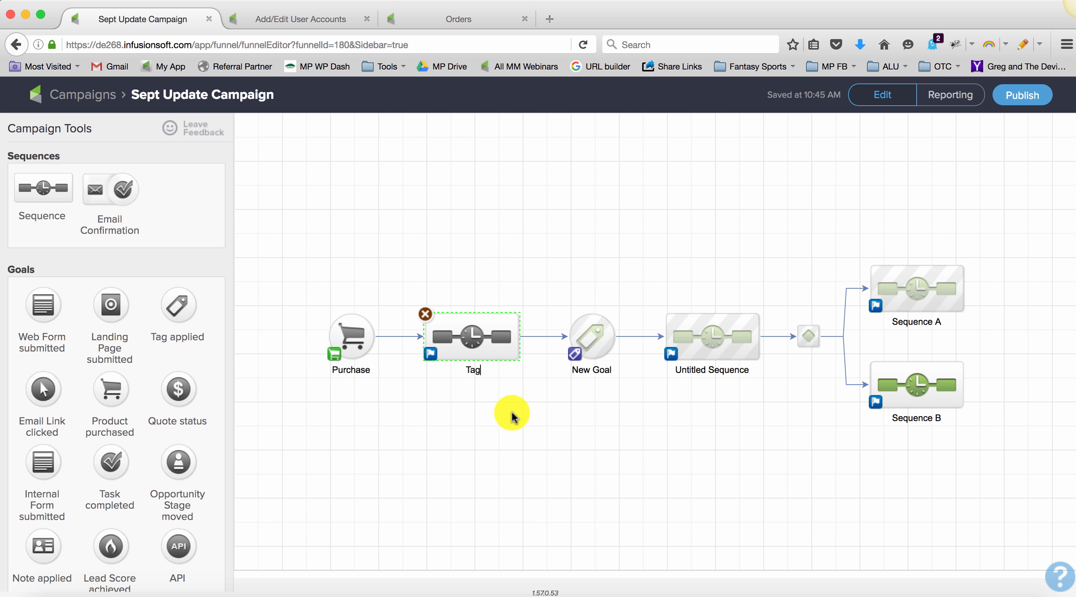
Step: View who can achieve New Goal in its Goal Settings, and cancel without changes
double_click(574, 356)
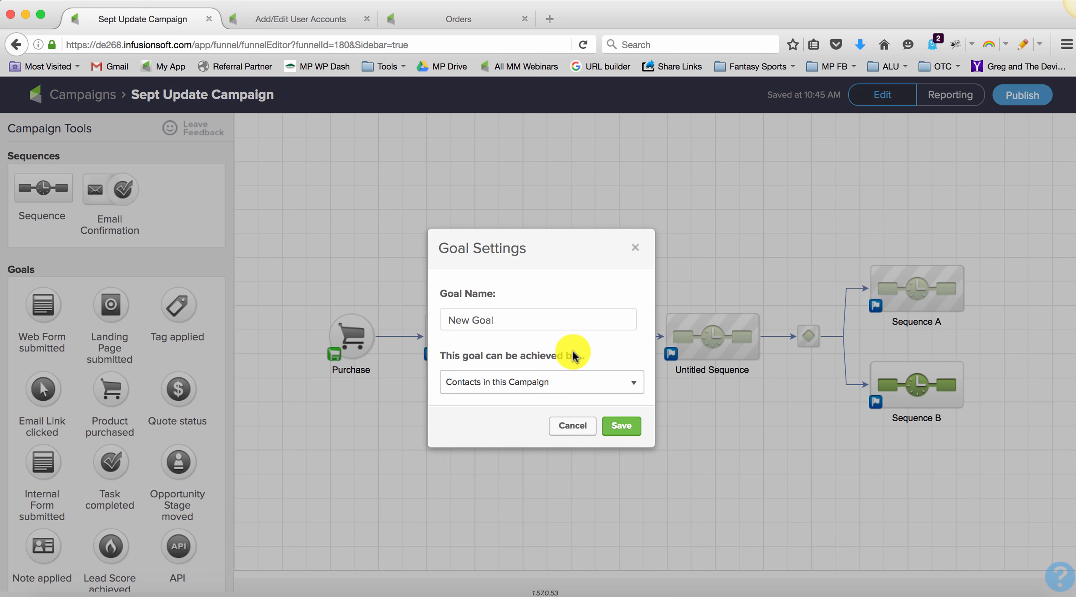
click(572, 424)
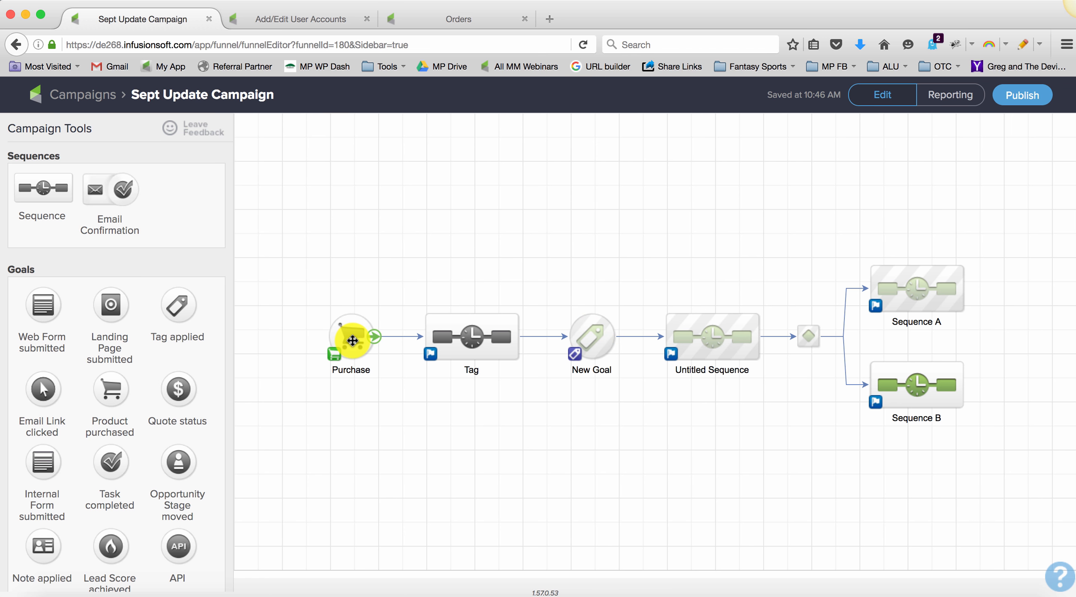
Step: Delete the Tag sequence and the Purchase goal in front of New Goal
drag(299, 285, 540, 385)
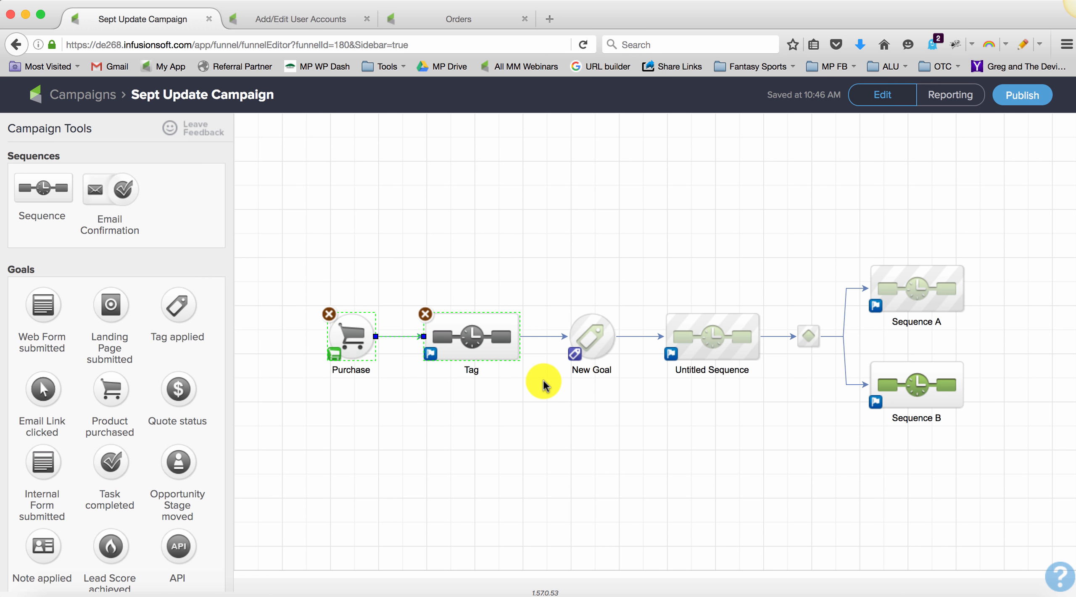
click(424, 314)
click(329, 314)
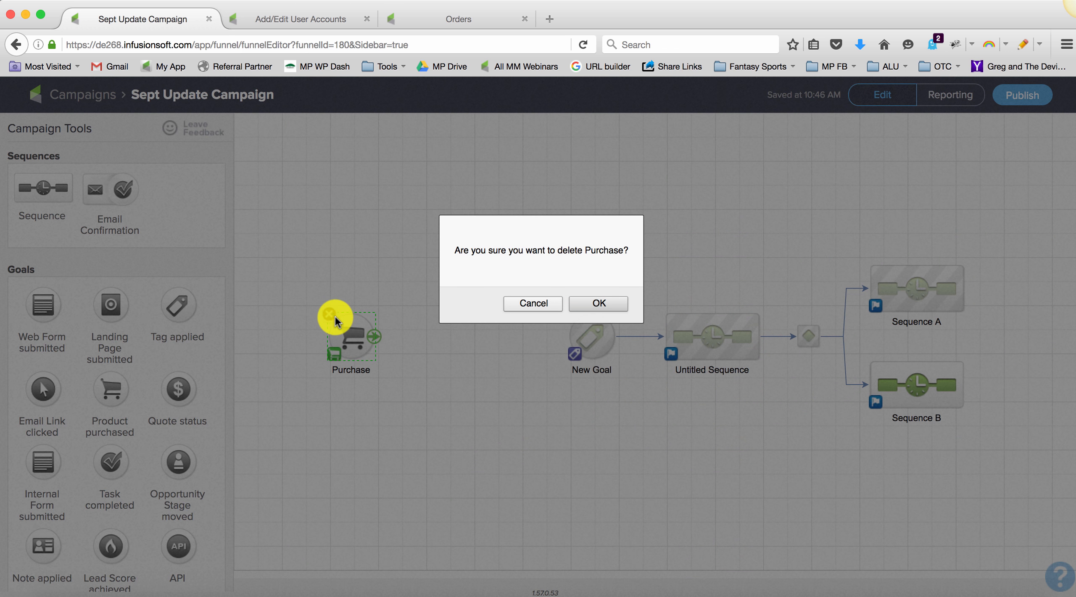
click(611, 306)
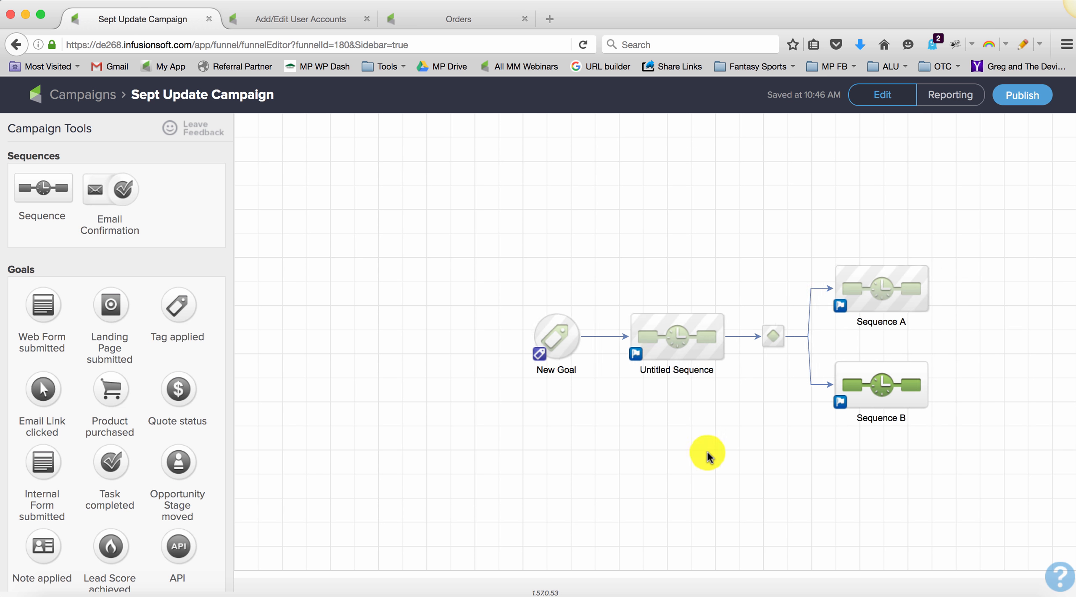
Step: Check which options New Goal's settings offer when it is the campaign's first element, cancelling without changes
scroll(202, 424, down, 3)
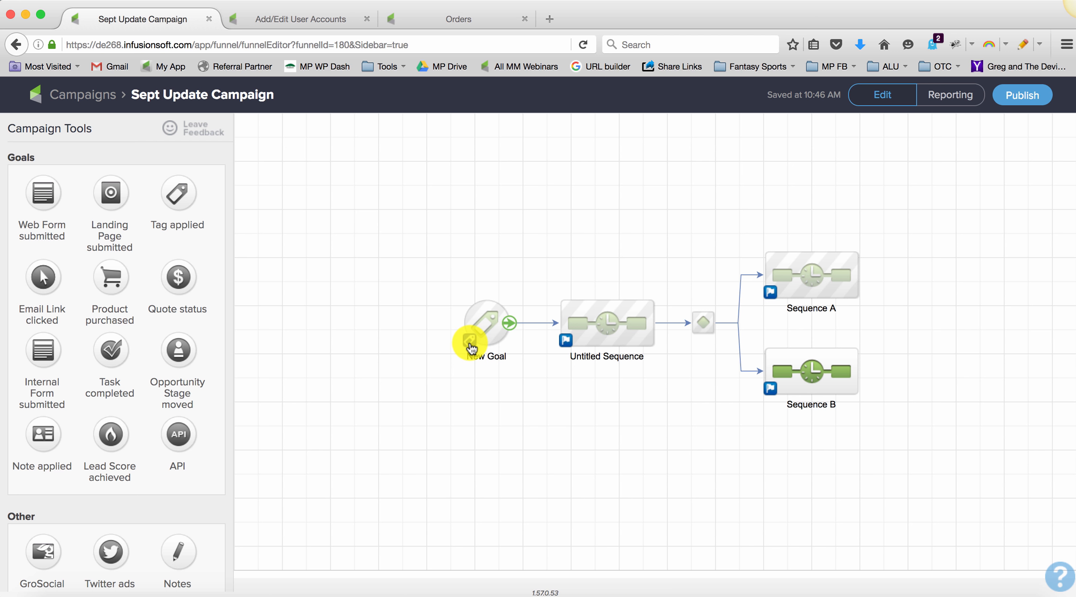
double_click(471, 347)
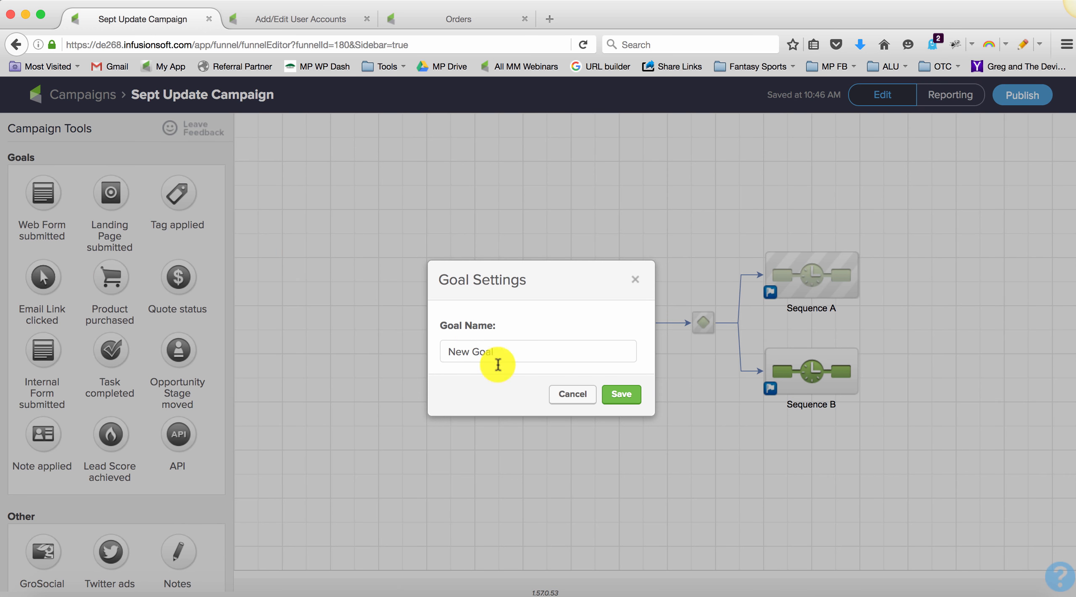
click(562, 395)
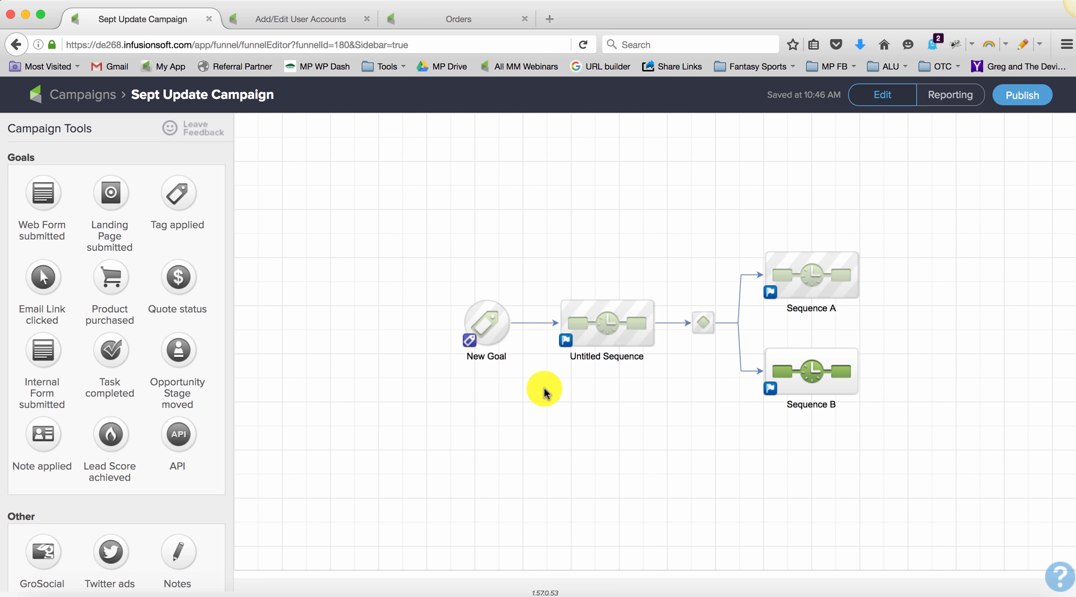
double_click(469, 344)
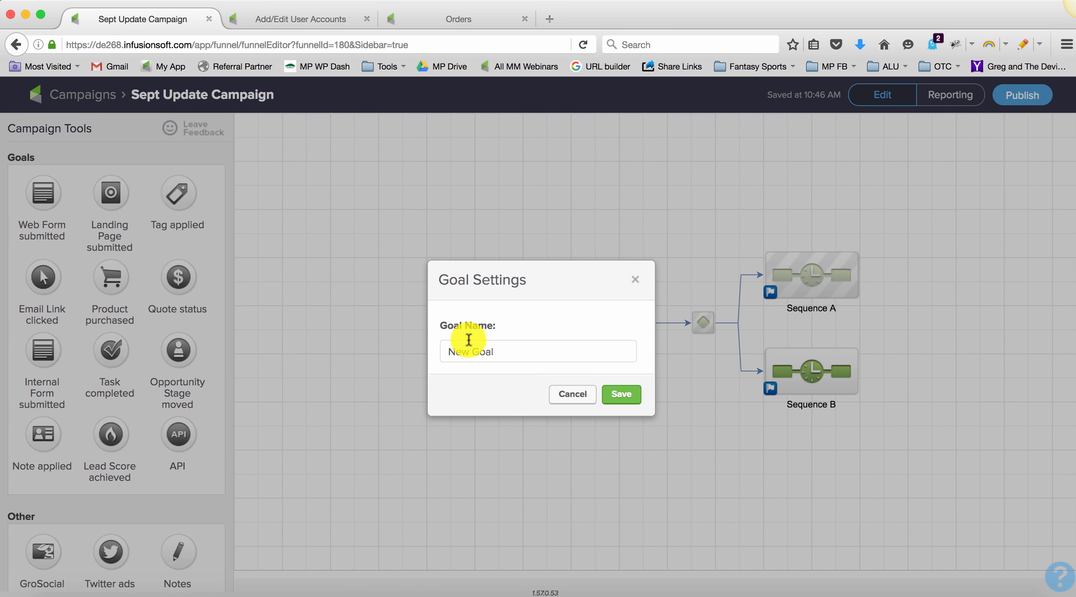
click(565, 393)
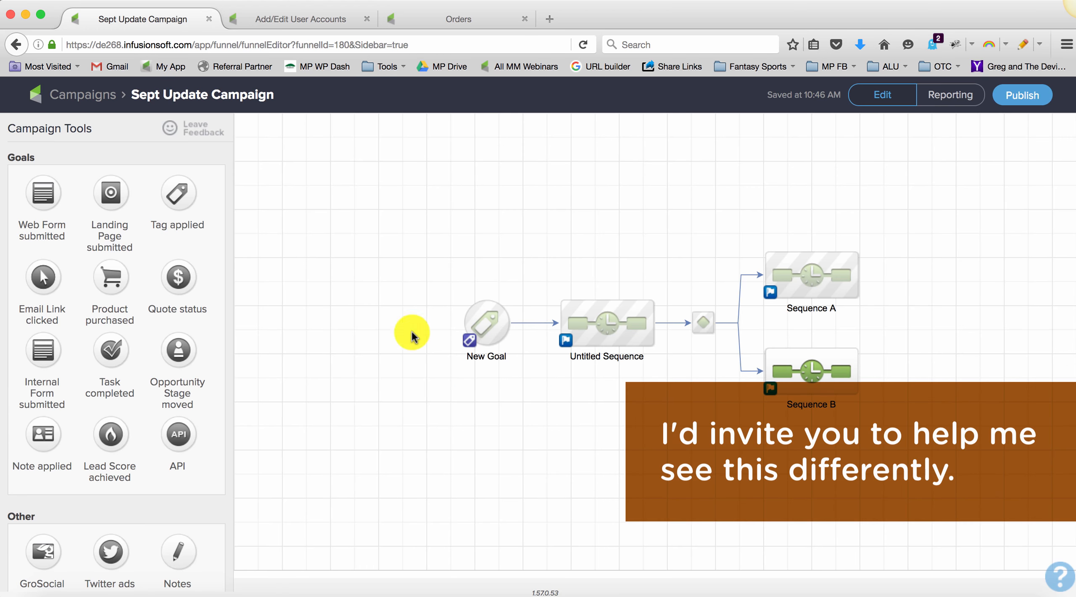
click(472, 313)
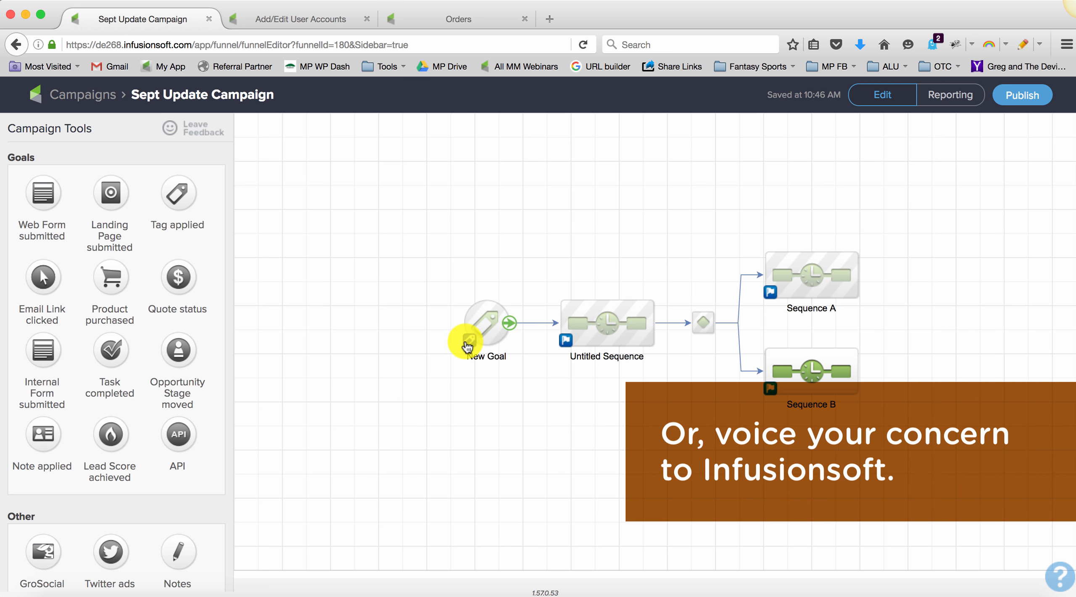
double_click(480, 336)
click(572, 391)
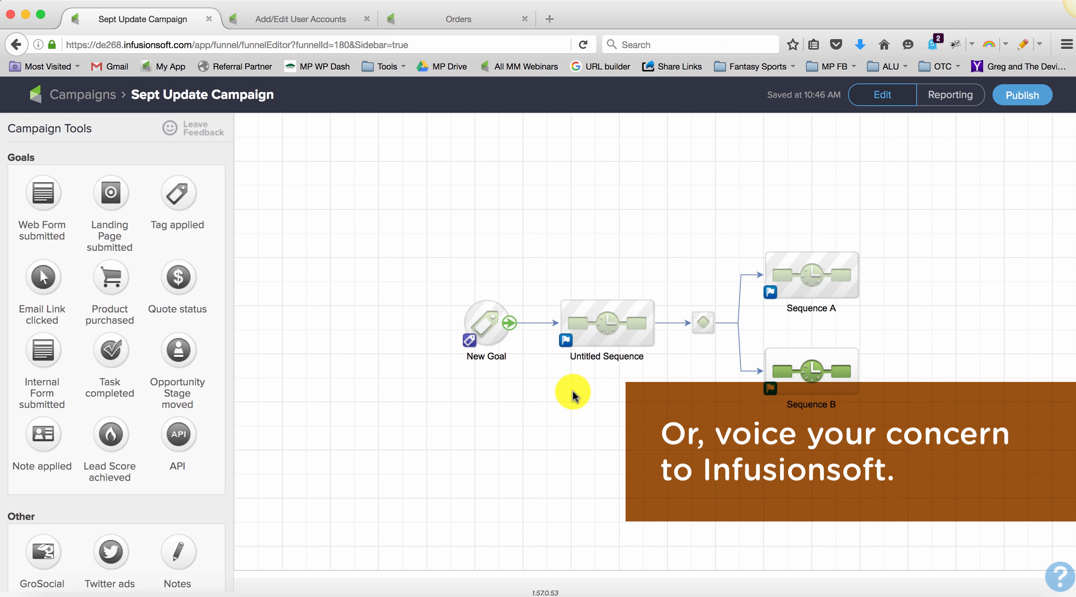